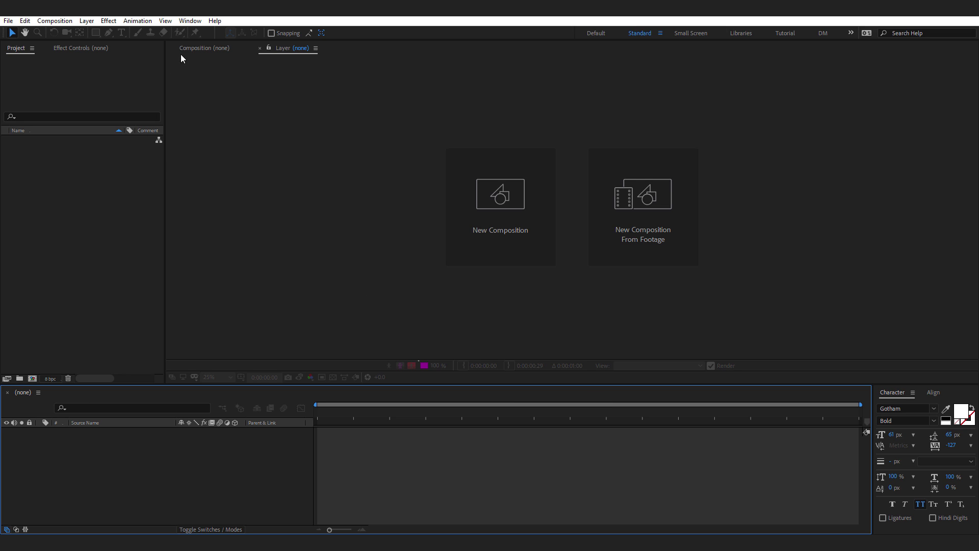
Open the AEJuice Pack Manager 3 panel from the Window menu.
click(191, 21)
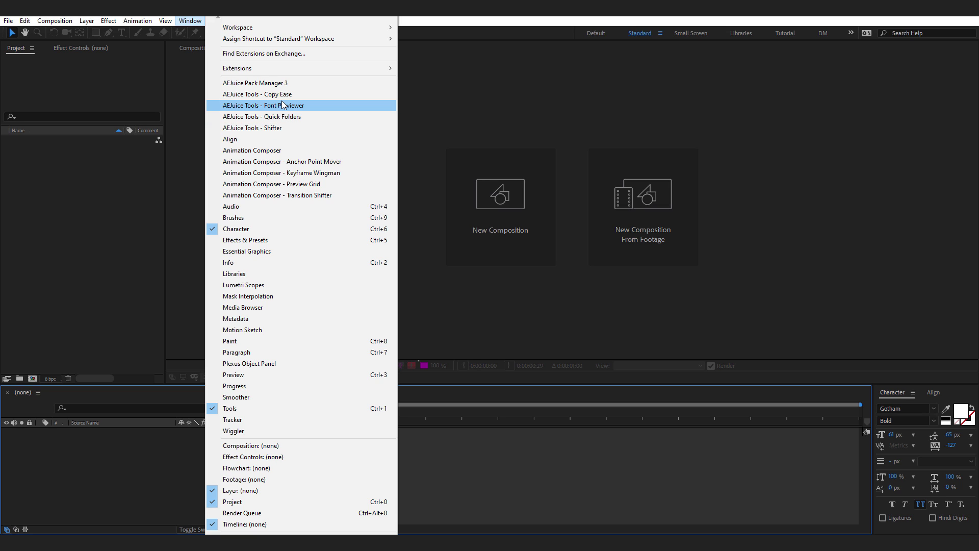
click(260, 85)
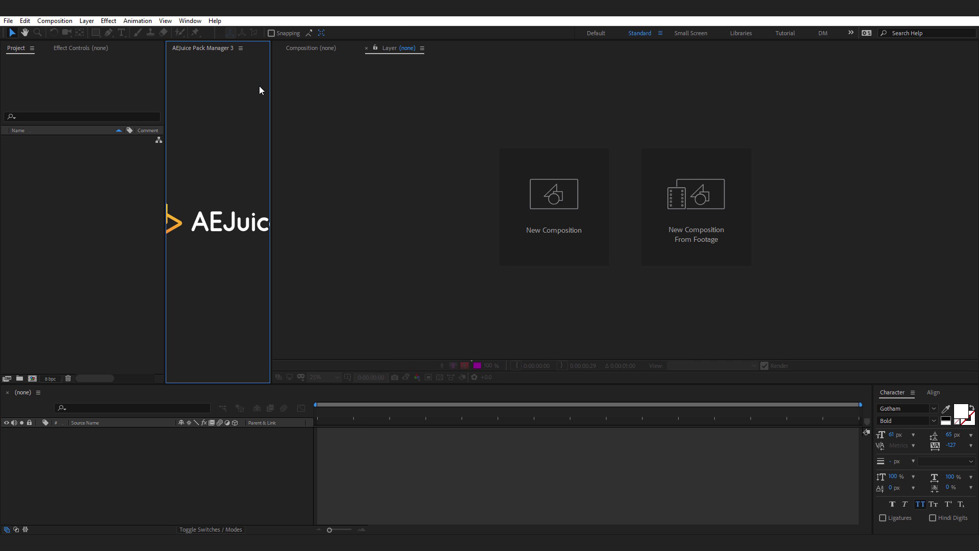
Widen the AEJuice browser, shrink the thumbnails to three columns, and show the Purchased packs library.
drag(273, 156, 613, 154)
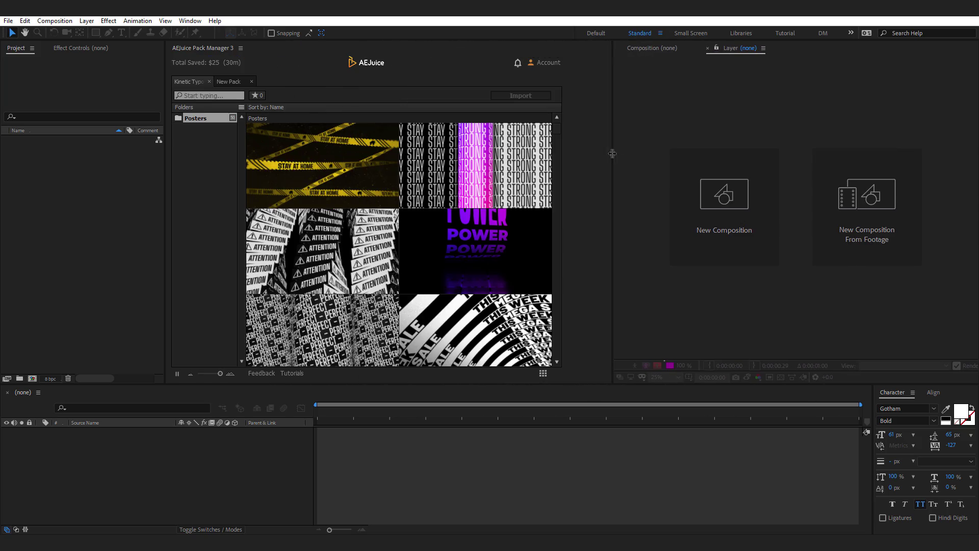
drag(219, 374, 213, 378)
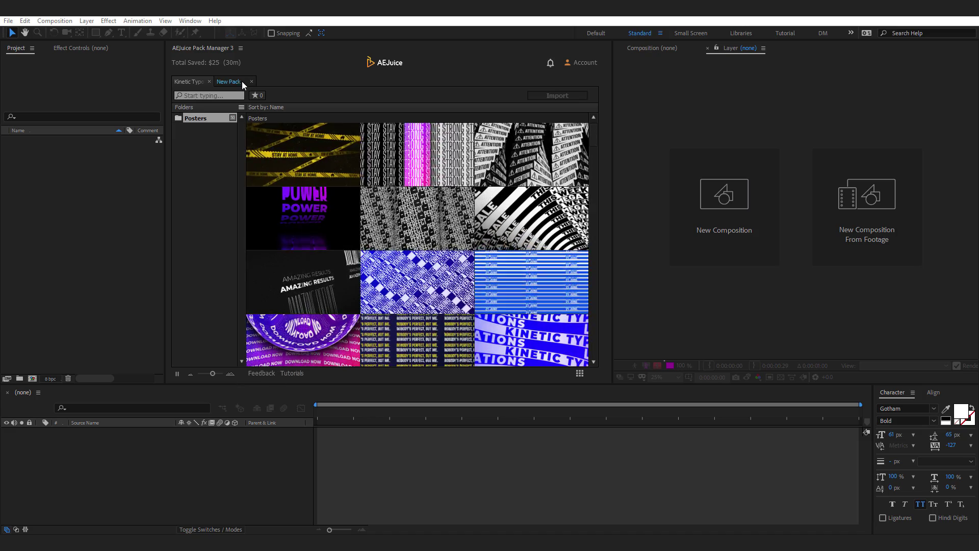
click(232, 87)
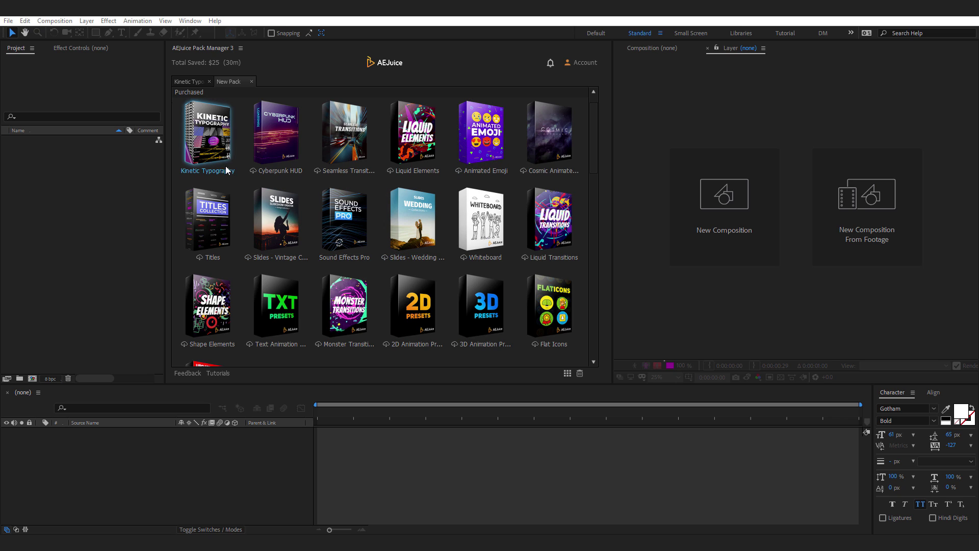
Open the Kinetic Typography pack, then pause and resume the animated thumbnail previews.
click(194, 144)
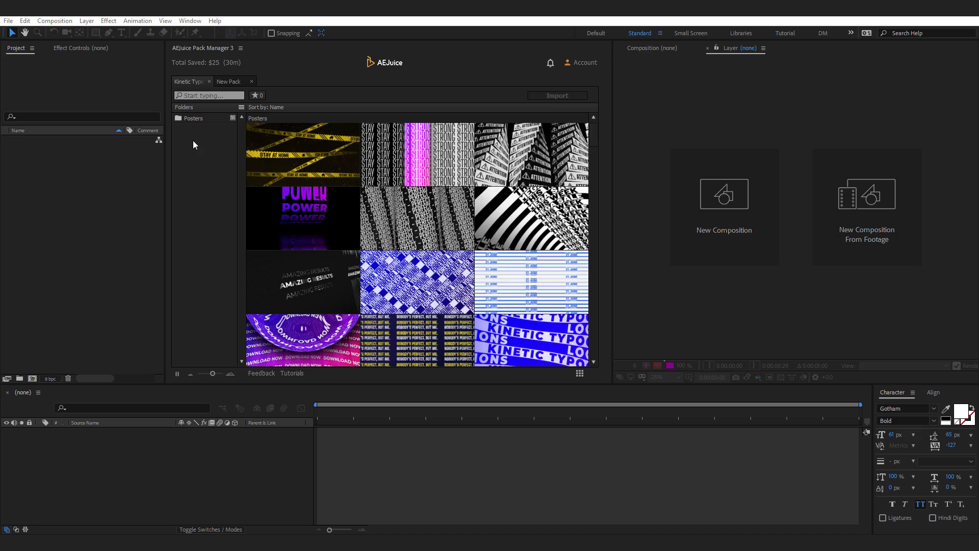
click(178, 374)
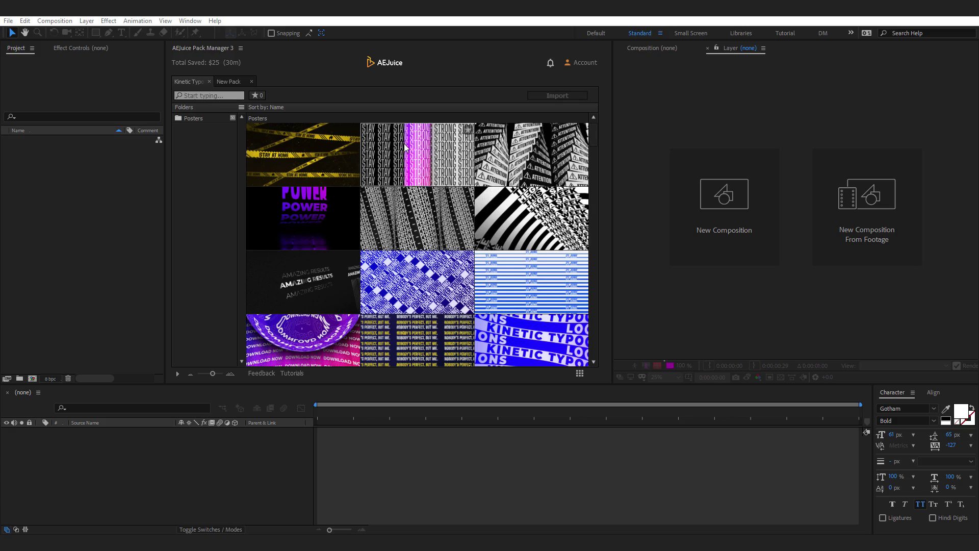
click(178, 374)
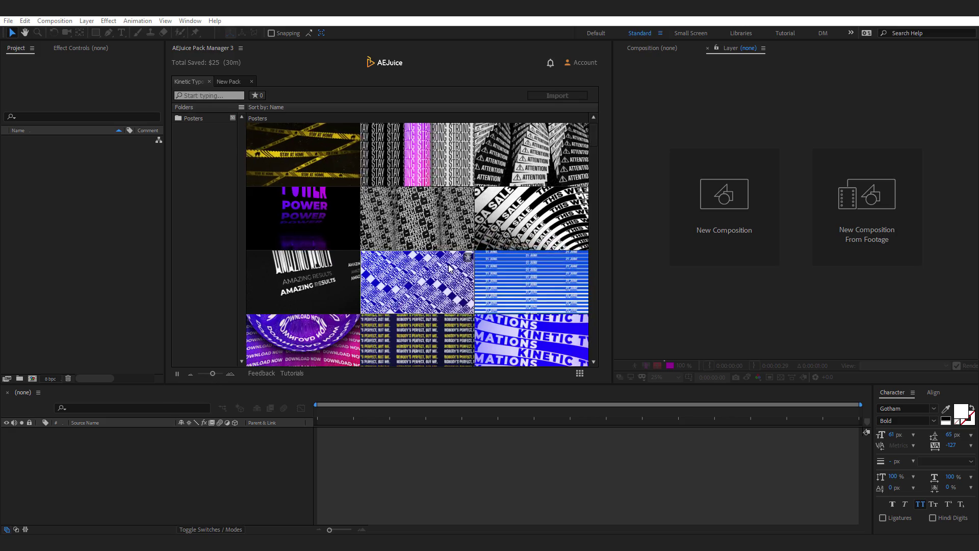
Scroll through the Posters grid of animated text presets.
scroll(451, 269, down, 3)
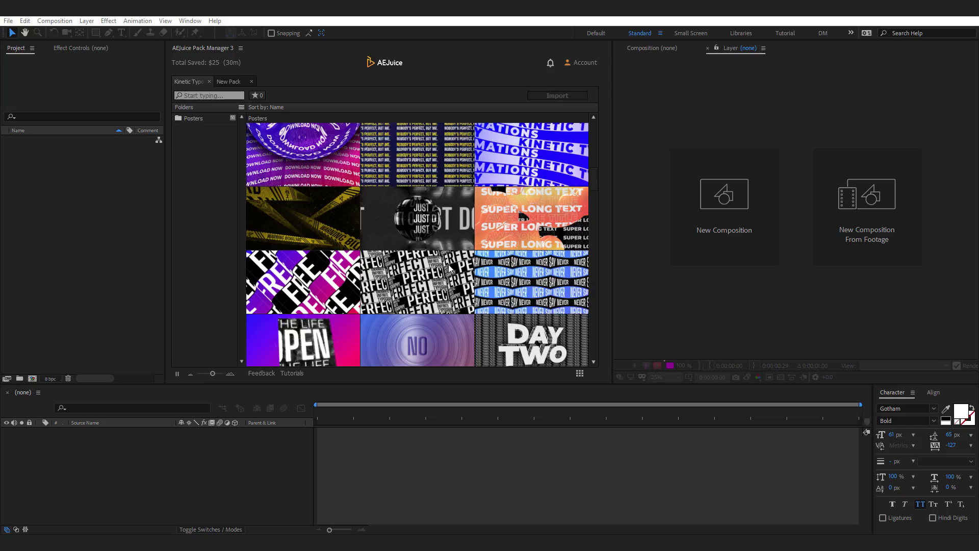
scroll(449, 267, down, 1)
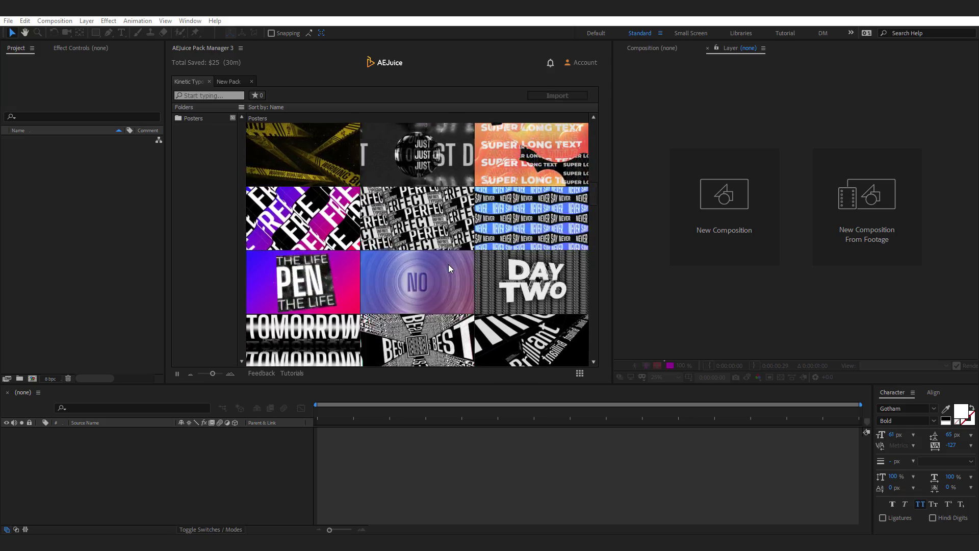
scroll(448, 264, down, 2)
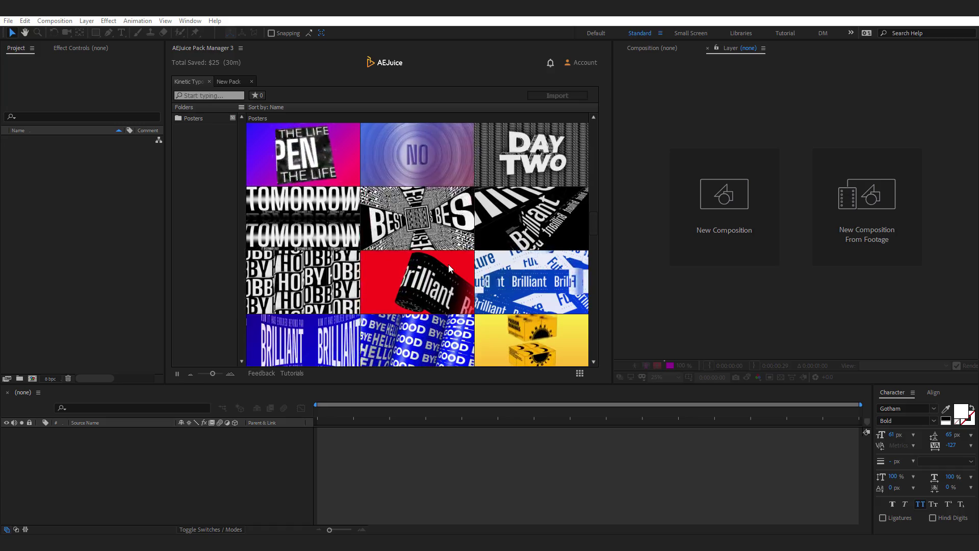
scroll(448, 264, down, 2)
scroll(448, 264, down, 2)
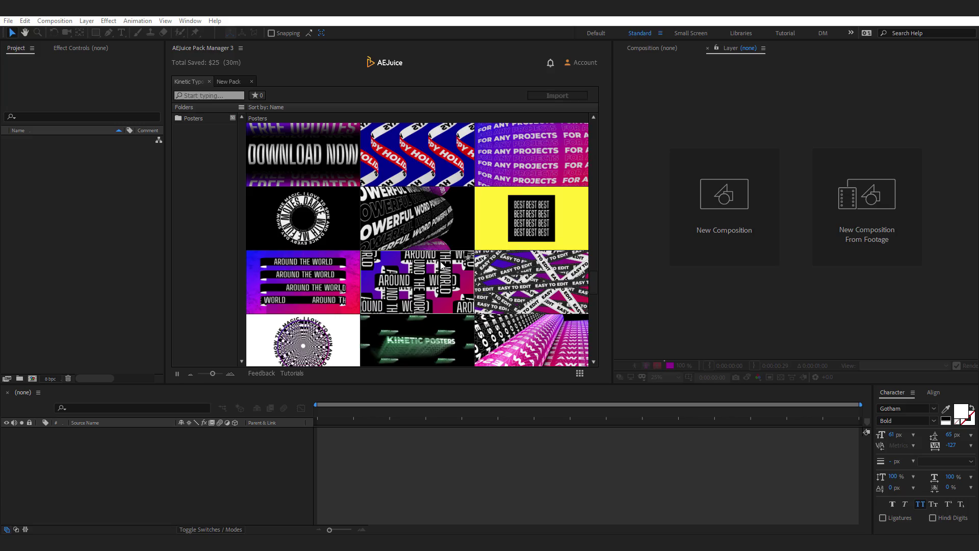
scroll(441, 265, down, 3)
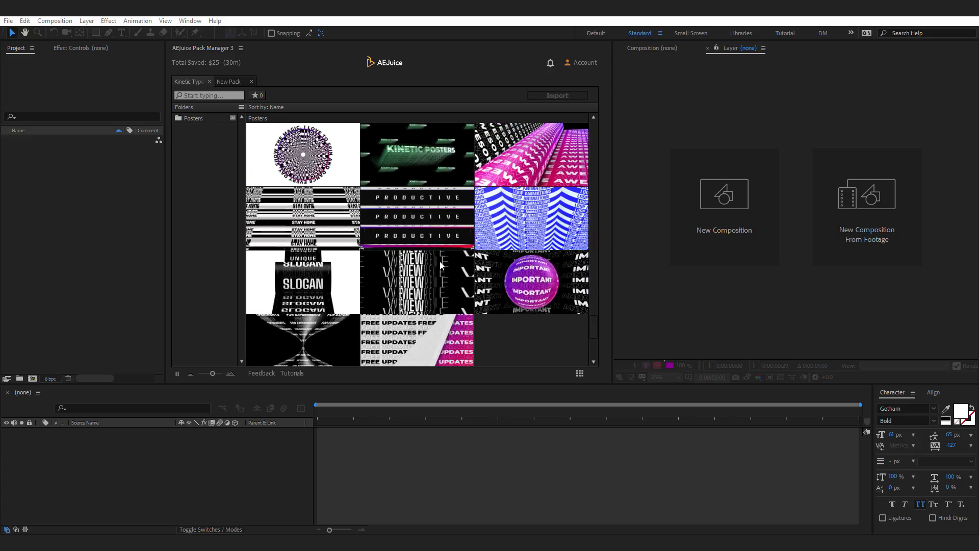
scroll(440, 261, down, 1)
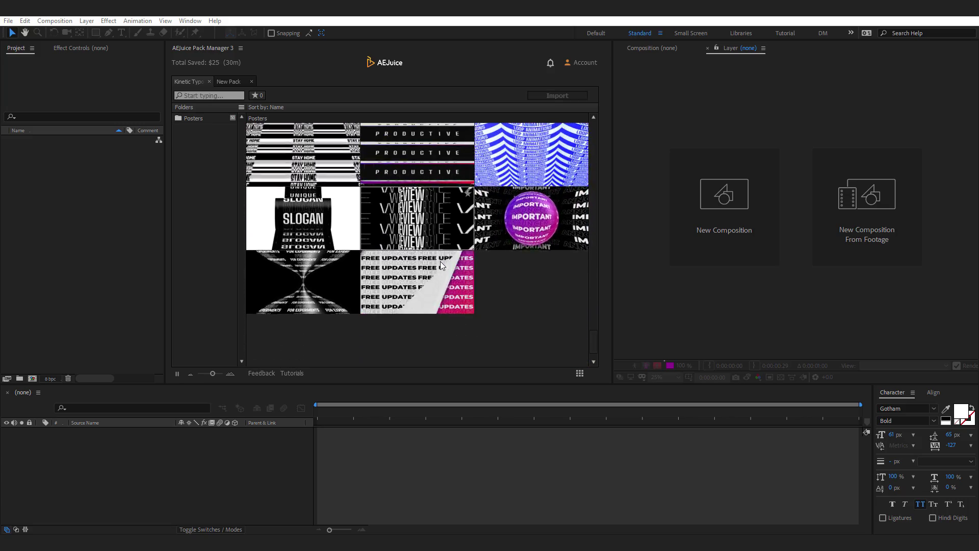
scroll(441, 262, up, 8)
scroll(442, 265, up, 3)
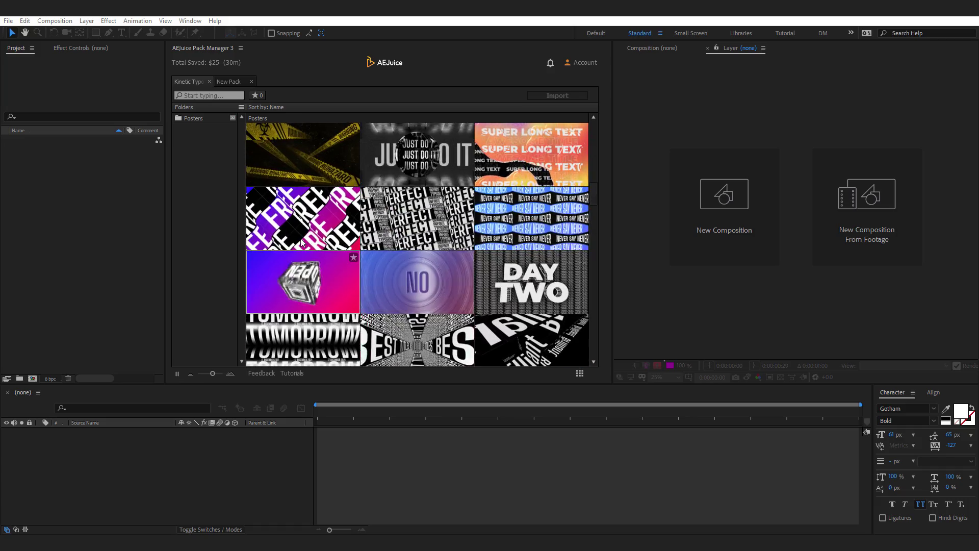
scroll(382, 224, down, 1)
scroll(379, 220, up, 4)
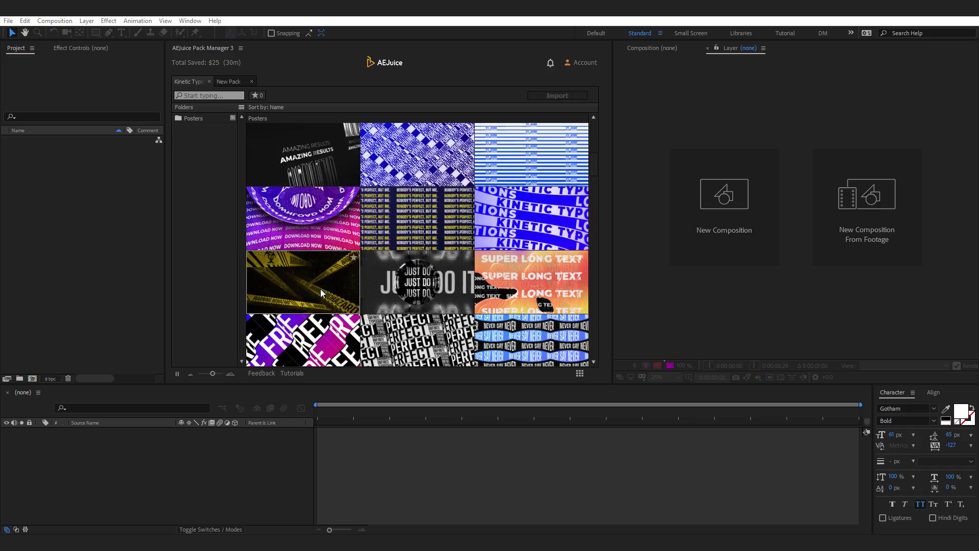
scroll(375, 279, up, 4)
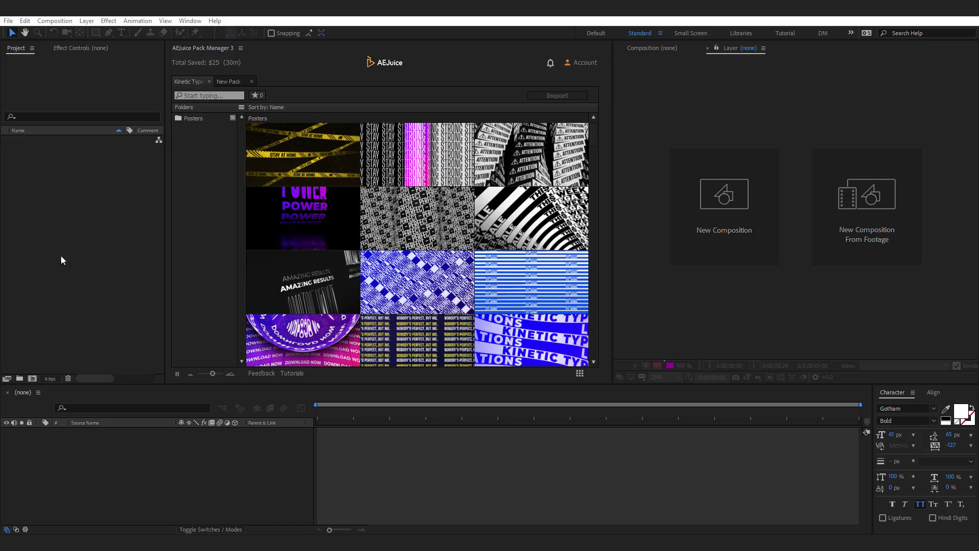
Create a 1920×1080, 25 fps, 10-second comp named Test and zoom the viewer to 25%.
click(60, 255)
click(32, 379)
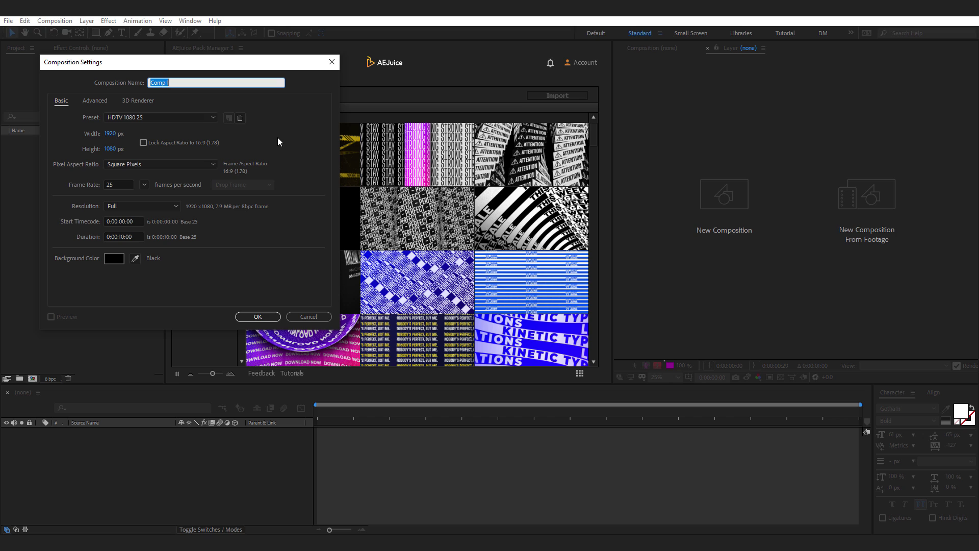
drag(190, 68, 332, 117)
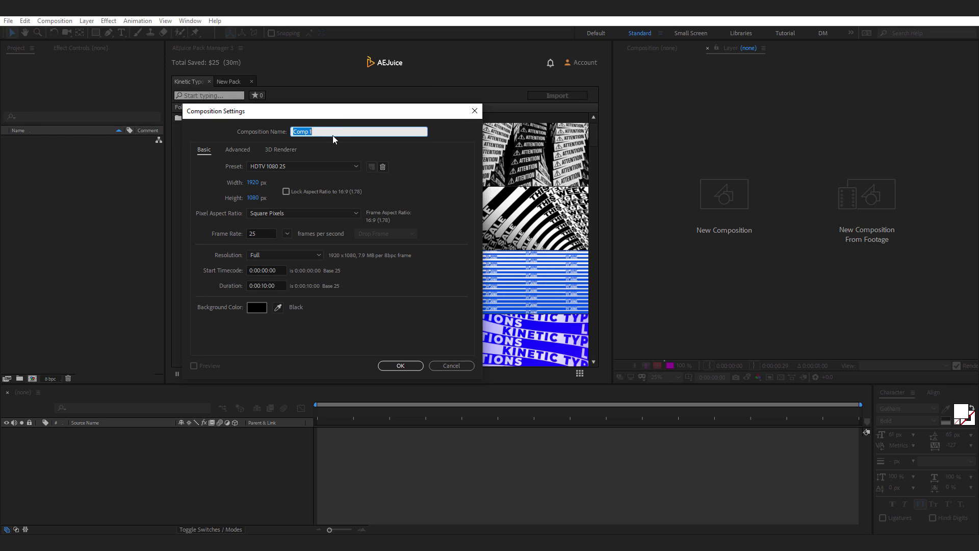
key(BackSpace)
key(Return)
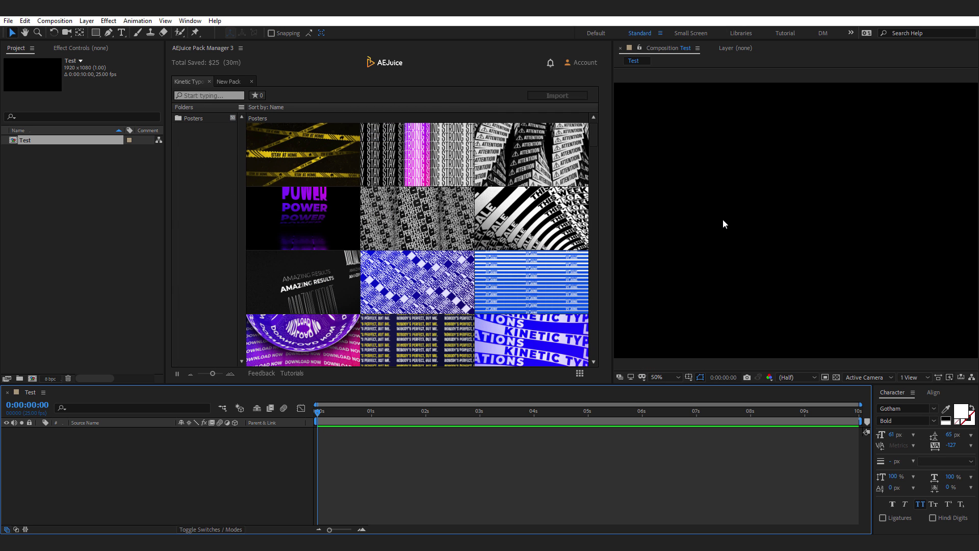
key(comma)
key(comma)
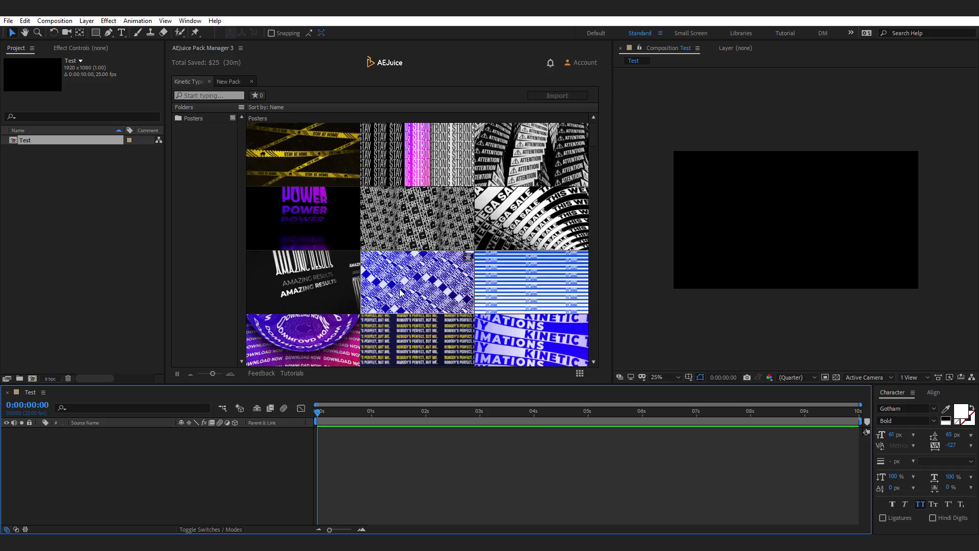
scroll(397, 291, down, 1)
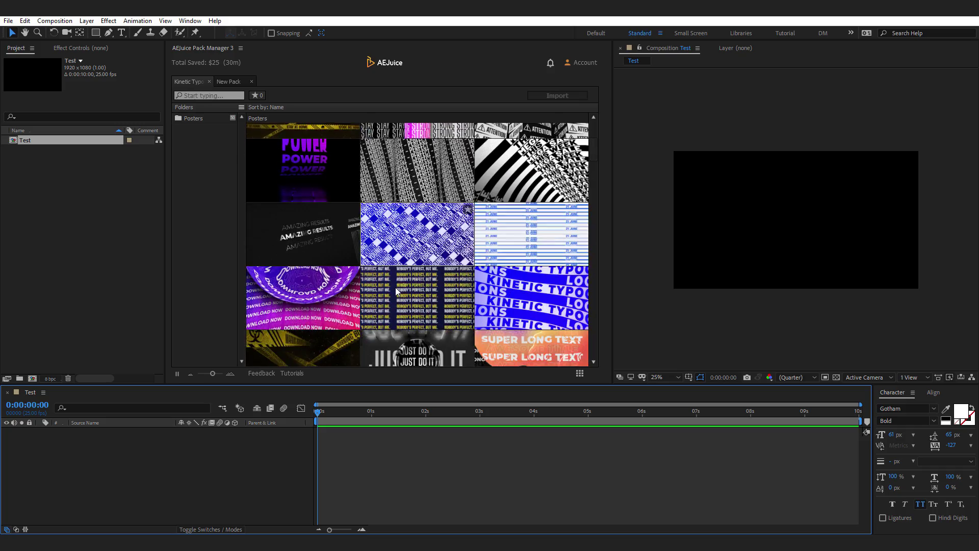
scroll(397, 291, up, 1)
scroll(395, 292, down, 4)
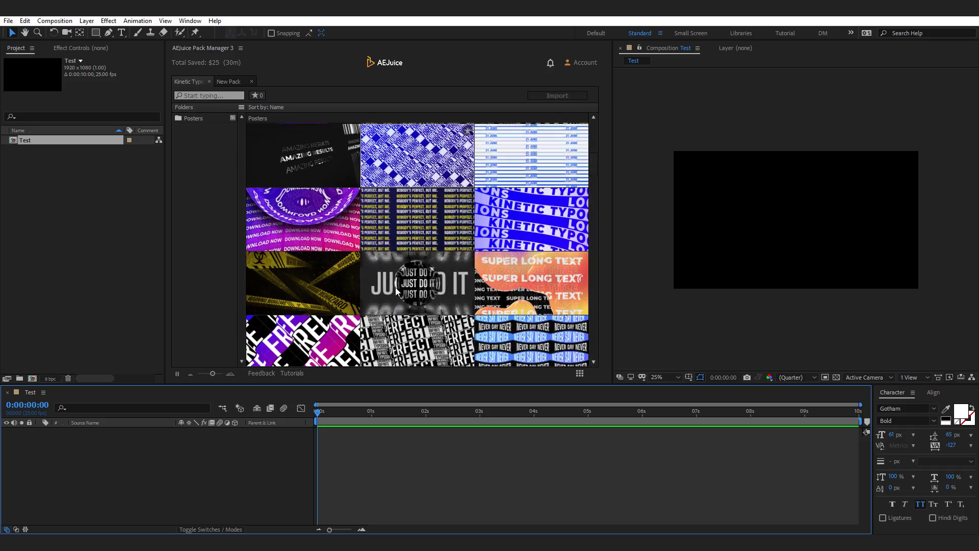
scroll(392, 292, down, 2)
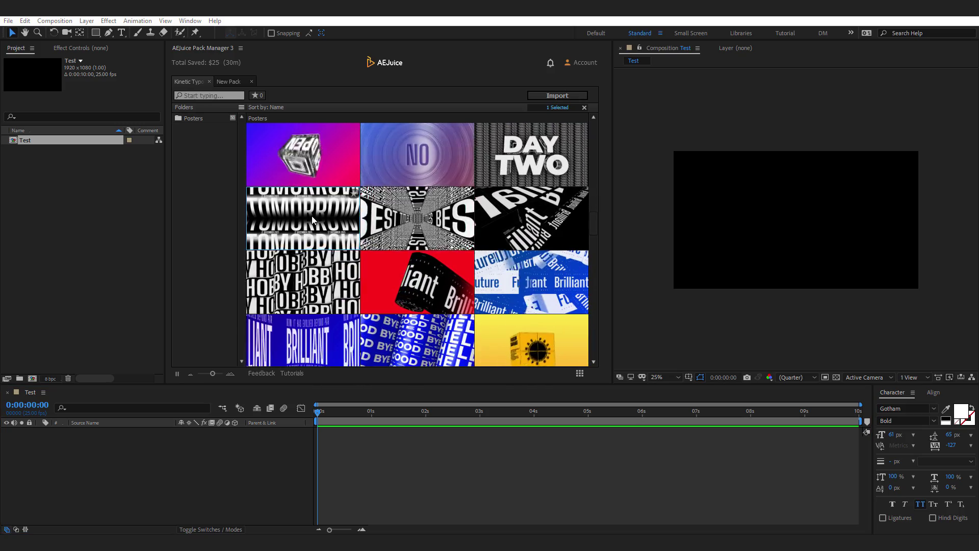
Import the TOMORROW poster, preview it, and show Poster 22's Controls layer colour settings.
double_click(311, 216)
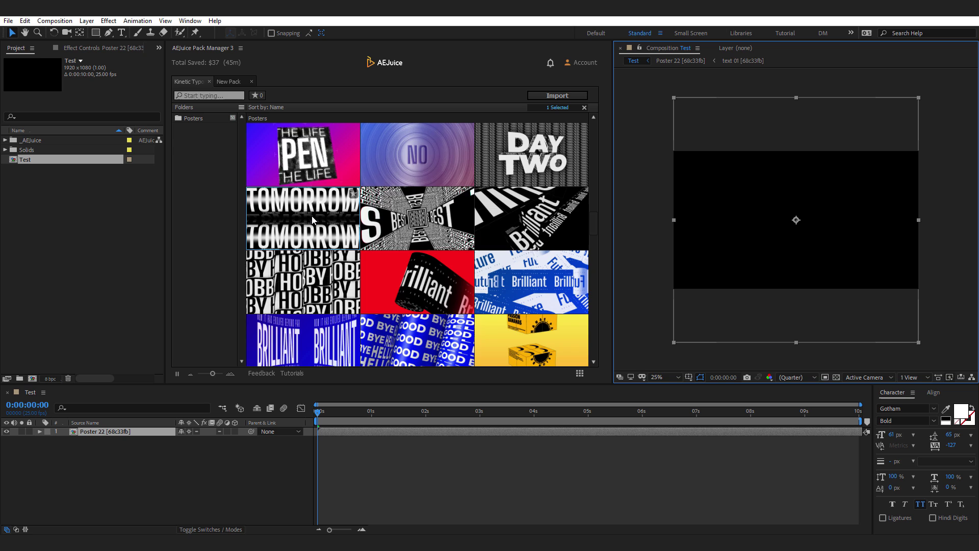
click(322, 416)
key(space)
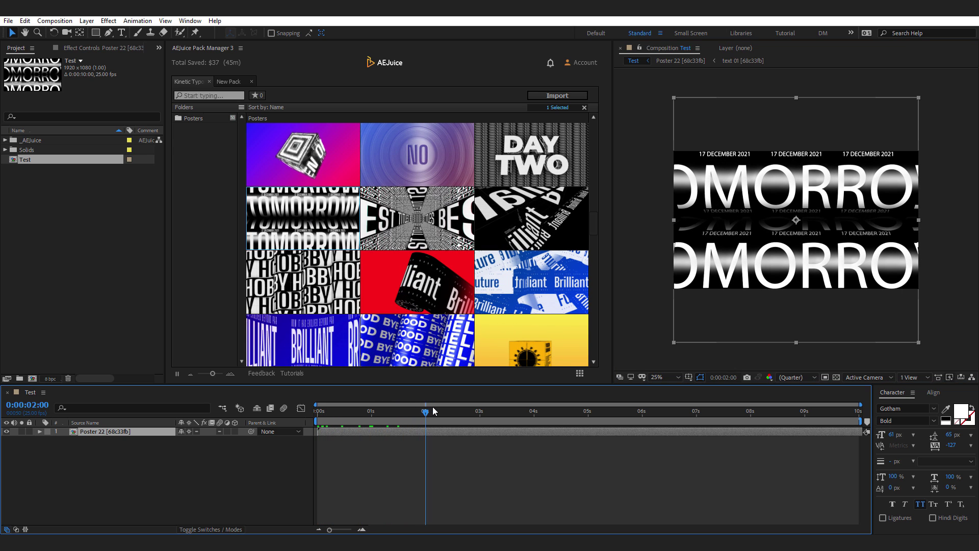
double_click(103, 431)
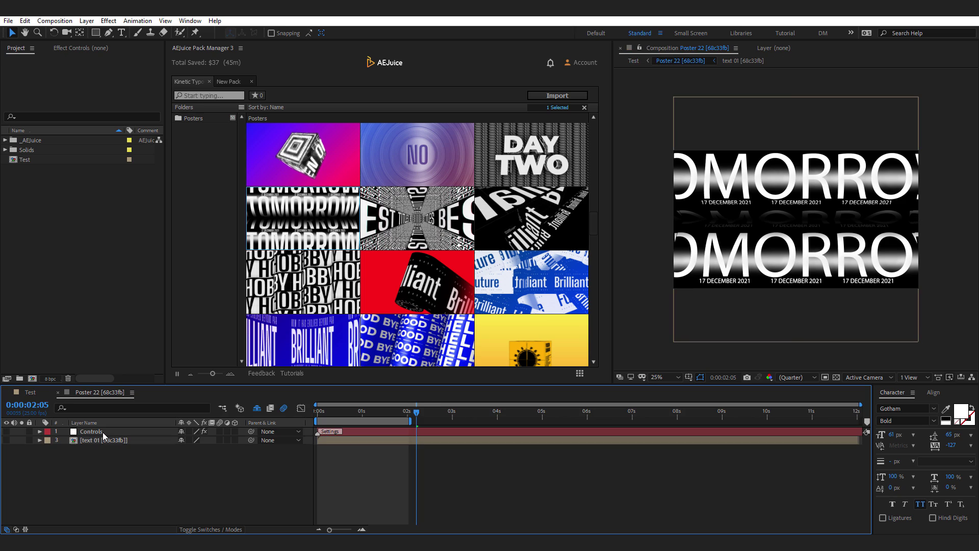
click(103, 431)
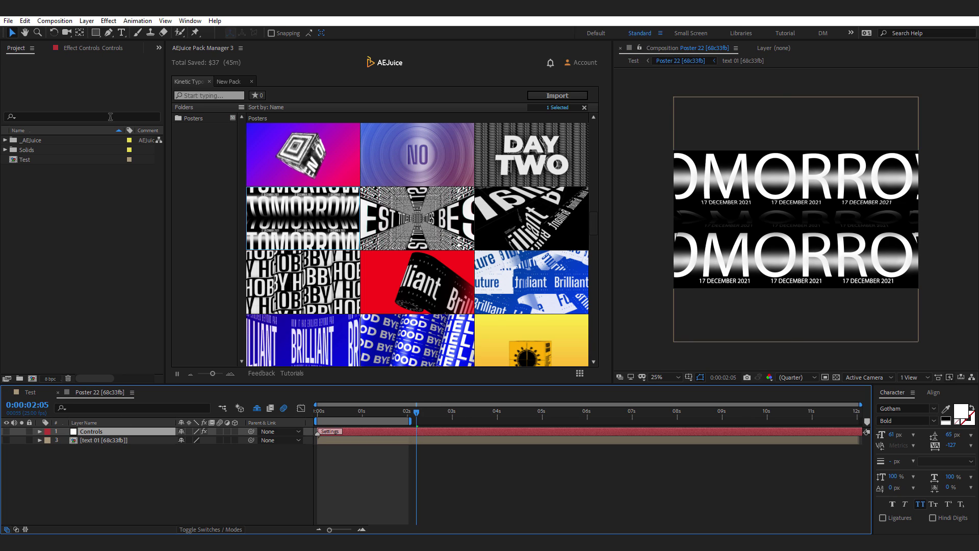
click(72, 48)
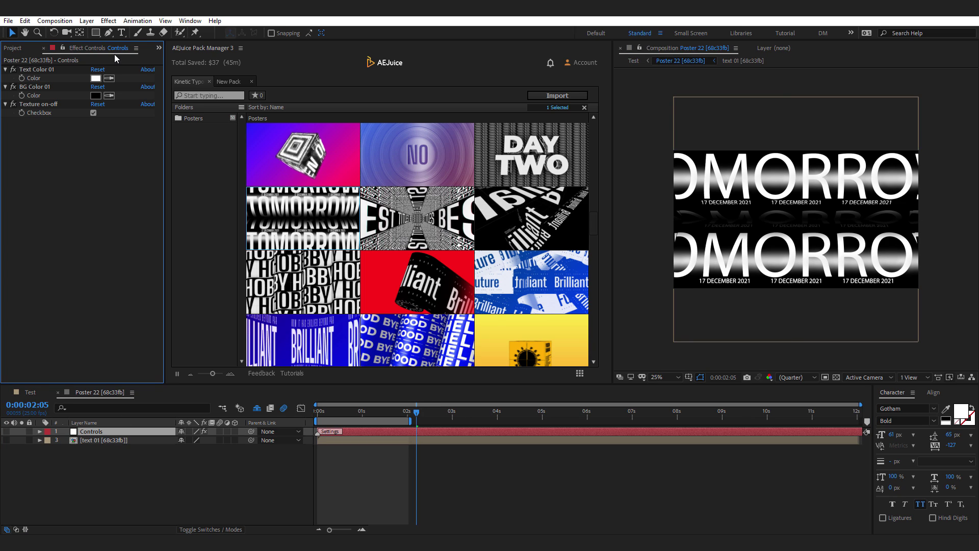
Set all four text layers in the text 01 comp to Bebas Neue Bold.
double_click(90, 439)
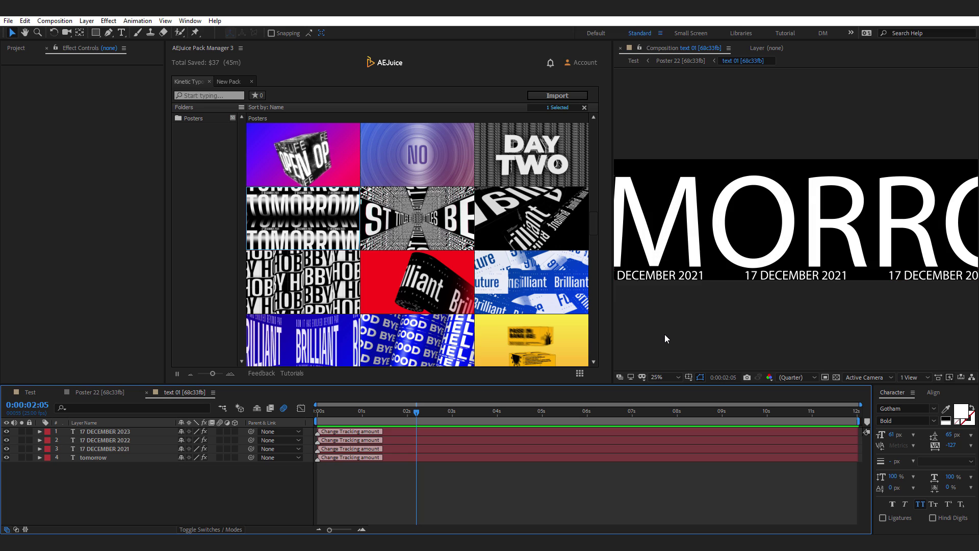
key(comma)
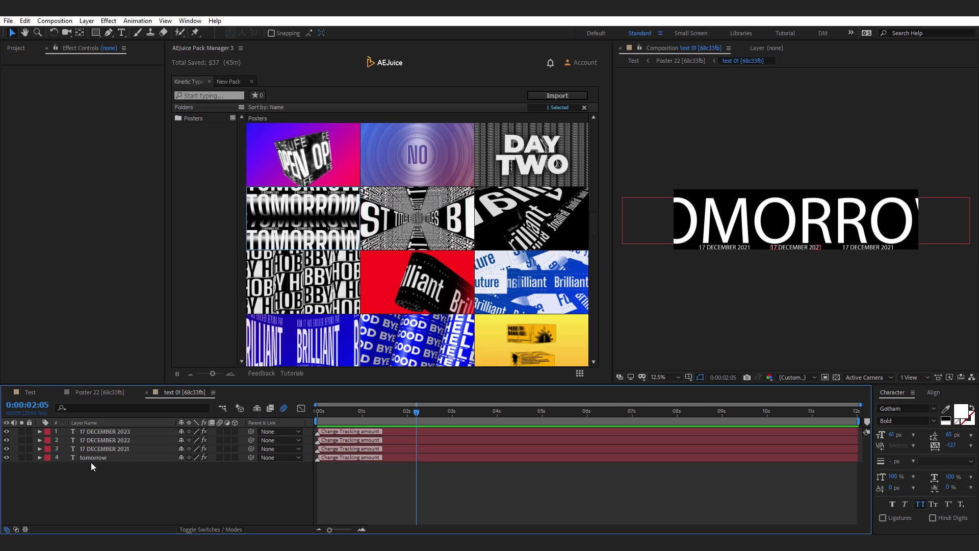
drag(88, 476, 307, 426)
click(909, 411)
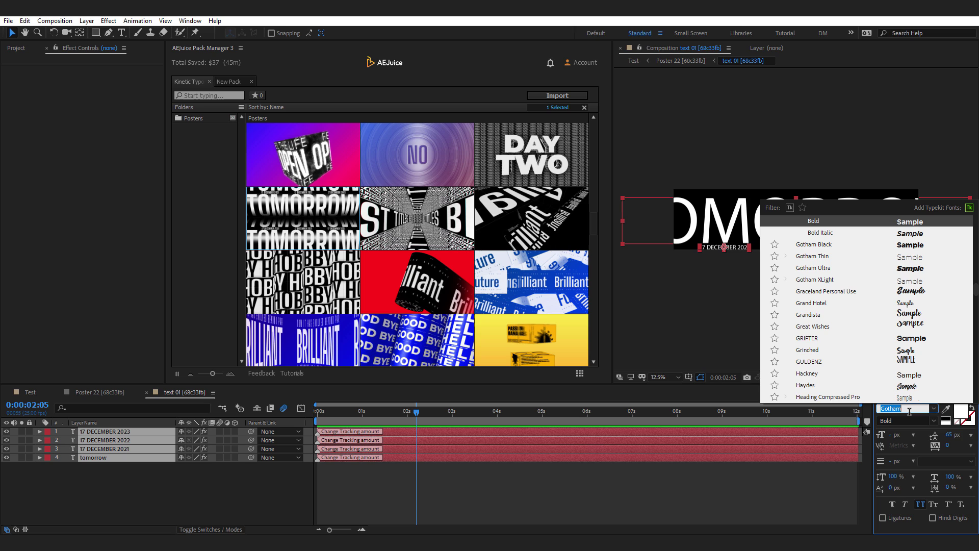
text(beb)
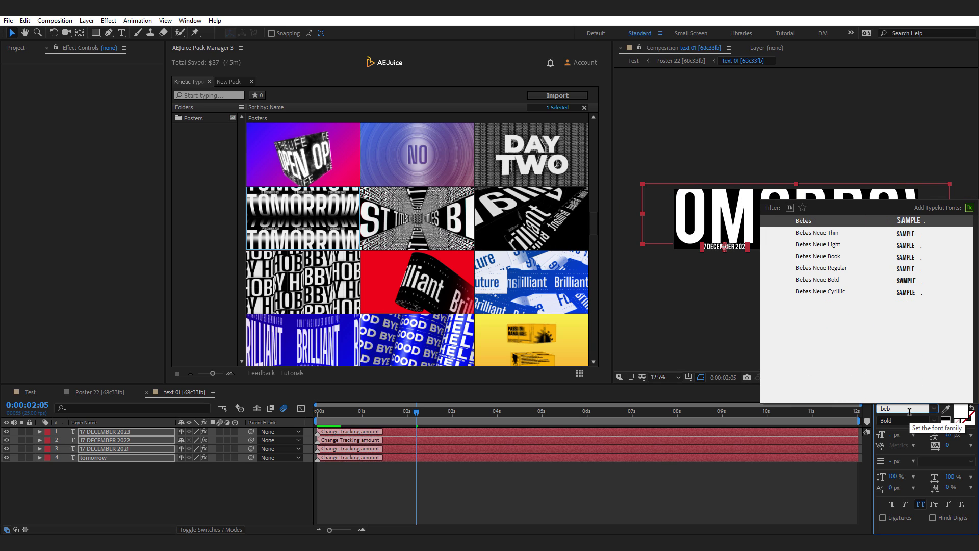
click(817, 282)
click(559, 513)
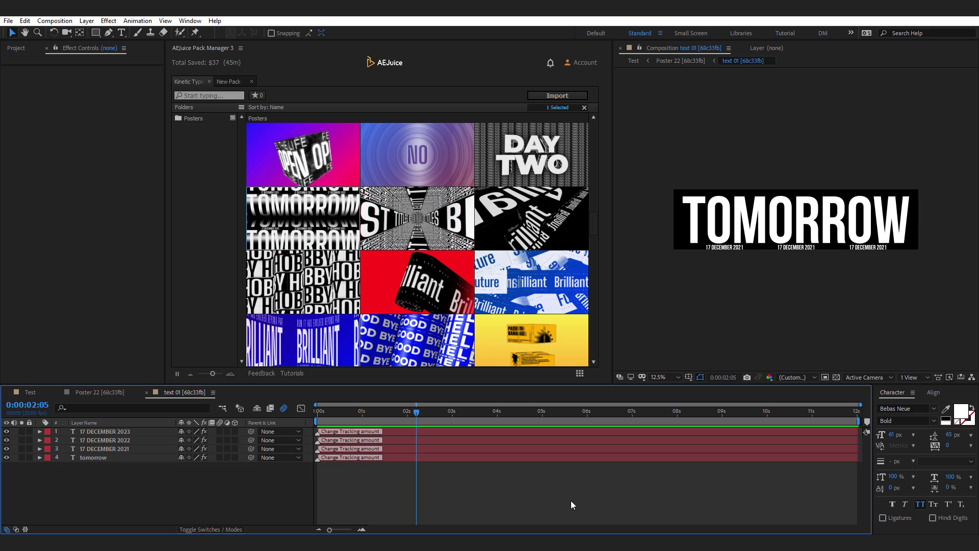
Preview the restyled poster in the Test comp, then return to text 01.
click(32, 393)
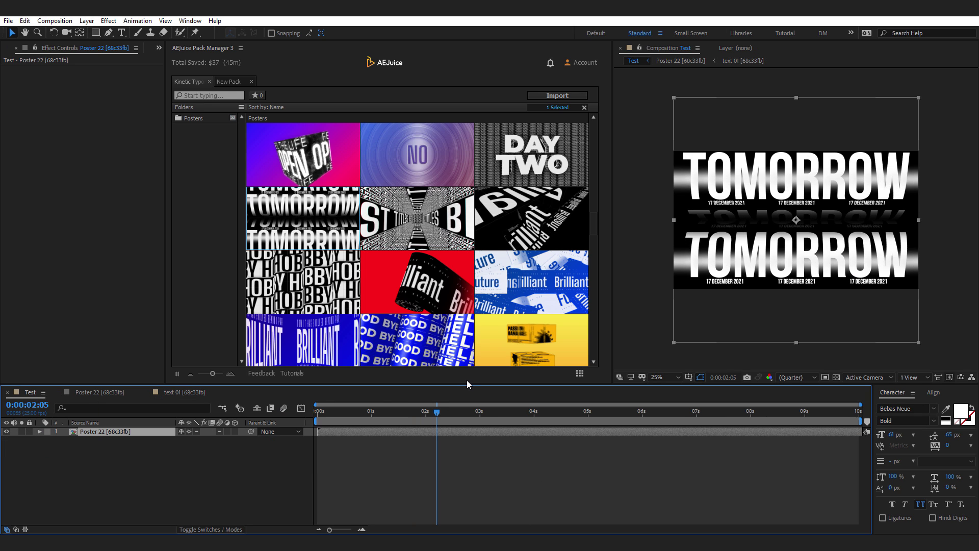
drag(341, 411, 679, 433)
key(period)
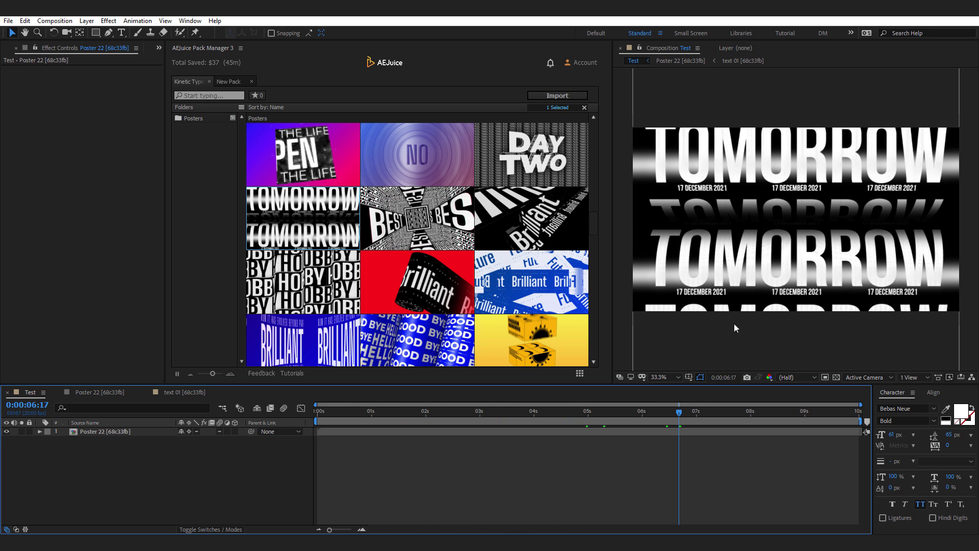
click(171, 392)
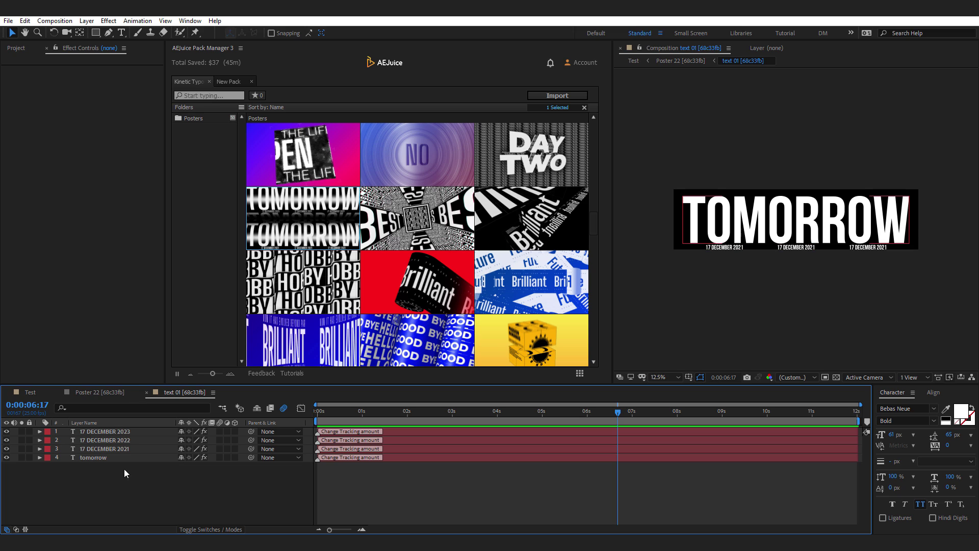
Change the tomorrow headline text to 'DOPE MOTIONS'.
click(105, 458)
key(ctrl+t)
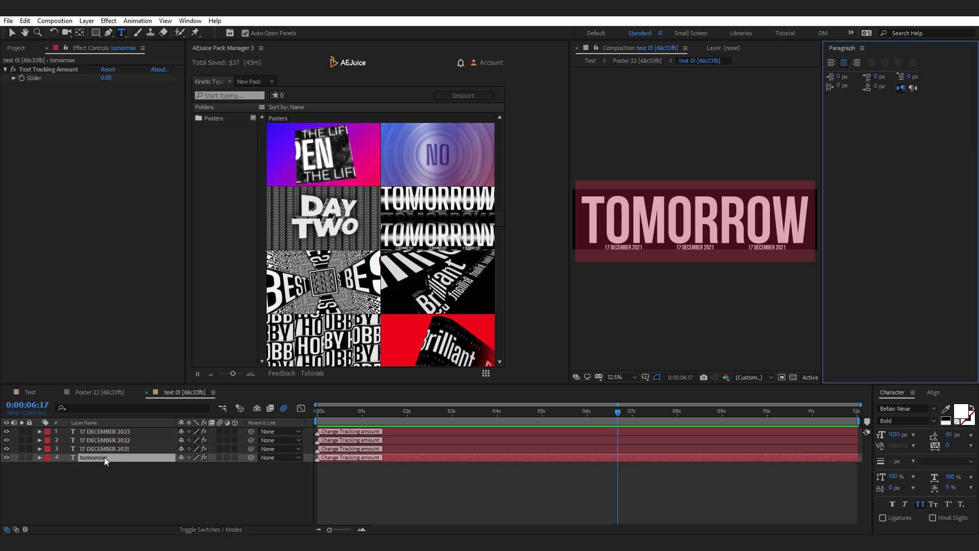
text(DOPE MOTIONS)
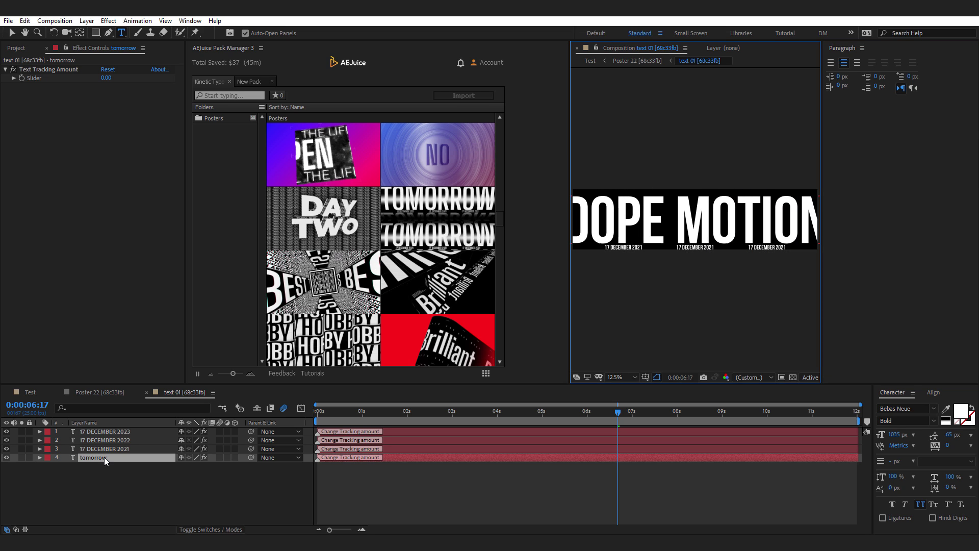
click(13, 35)
Shrink DOPE MOTIONS to 869 px so it fits the frame and nudge it slightly down.
drag(896, 435, 886, 435)
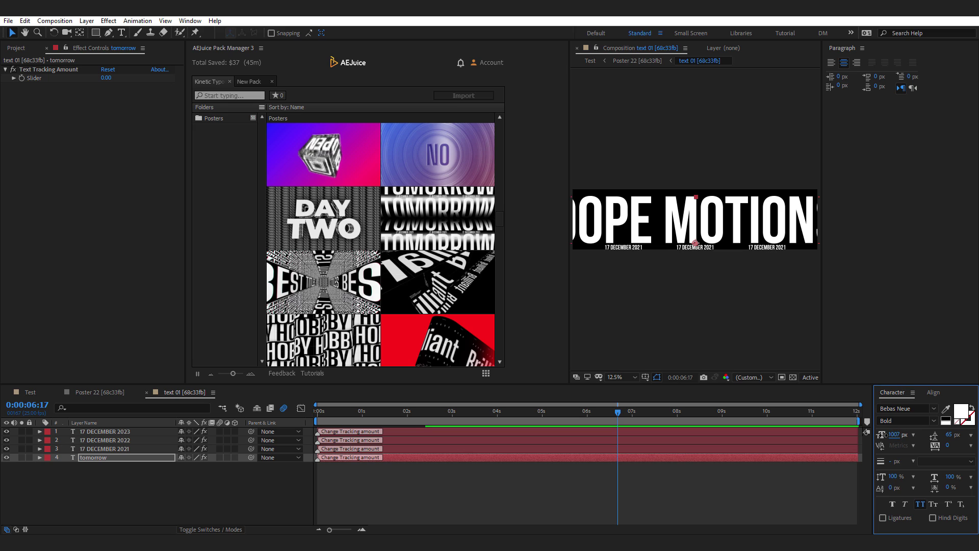
key(comma)
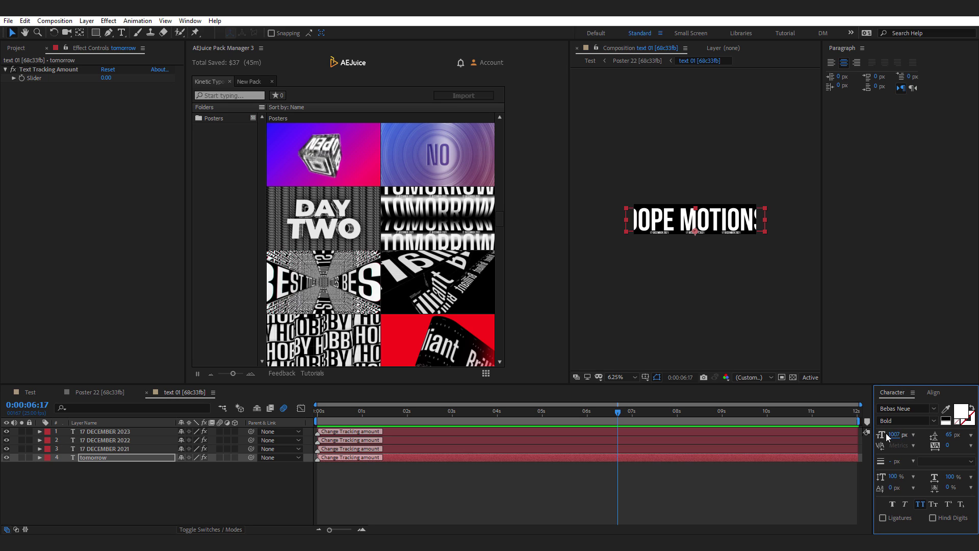
drag(882, 434, 809, 419)
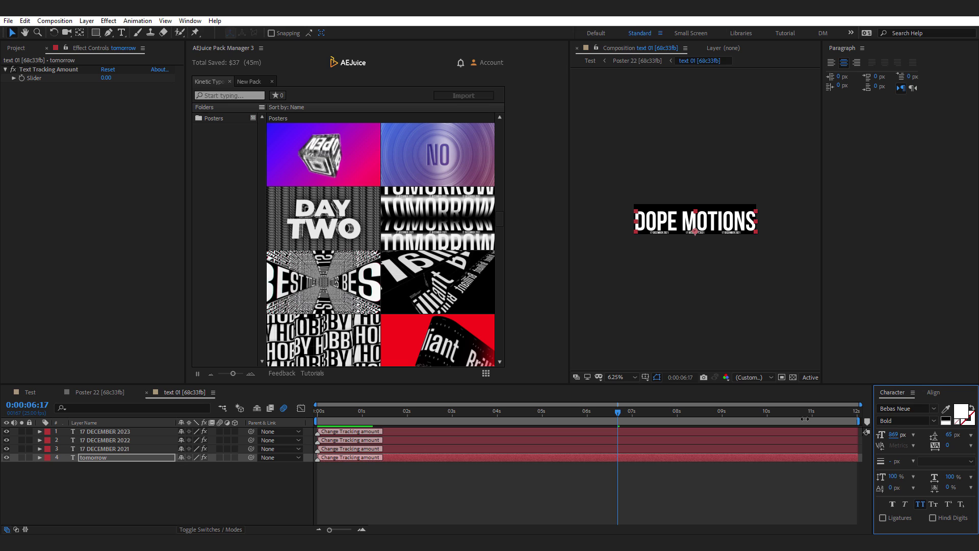
key(period)
click(712, 232)
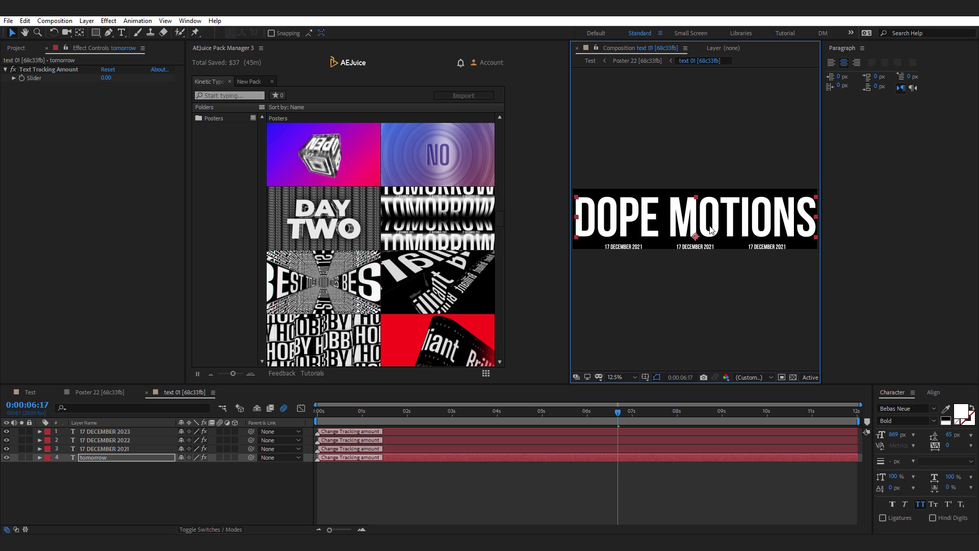
drag(710, 230, 709, 232)
drag(842, 47, 924, 460)
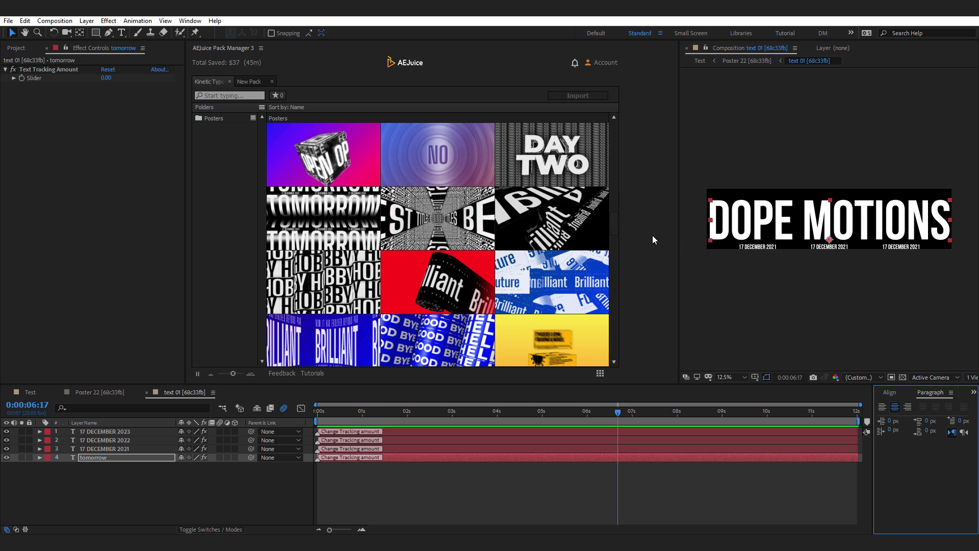
click(30, 392)
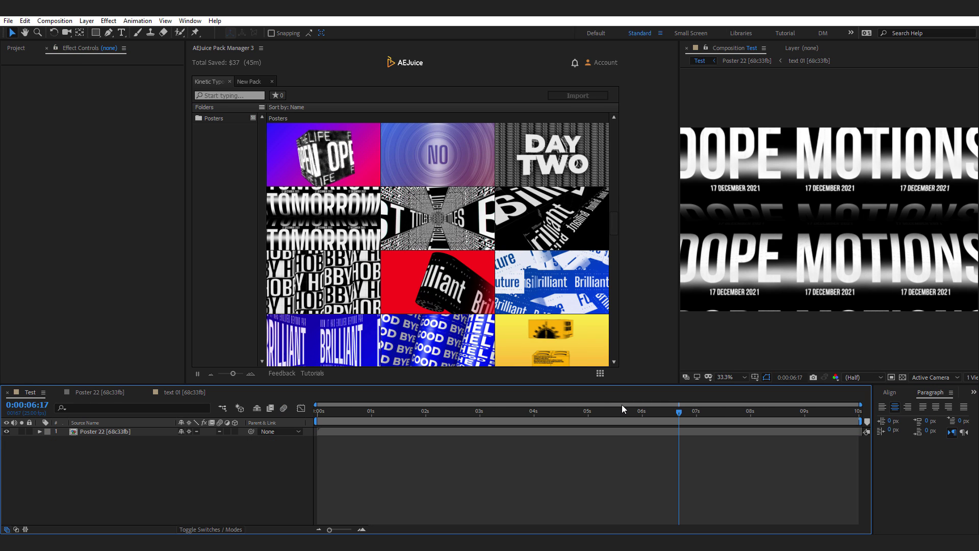
drag(332, 406, 735, 420)
scroll(761, 316, down, 2)
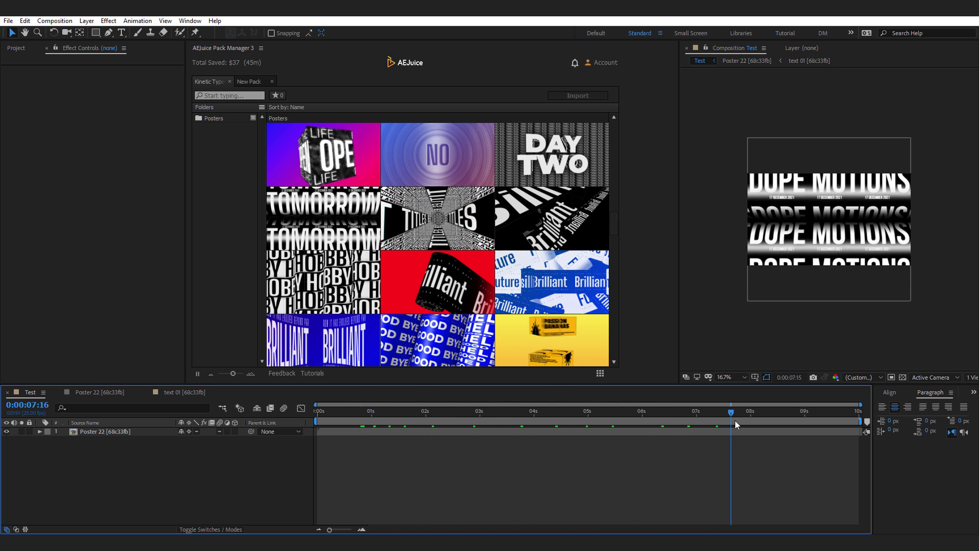
scroll(346, 252, up, 10)
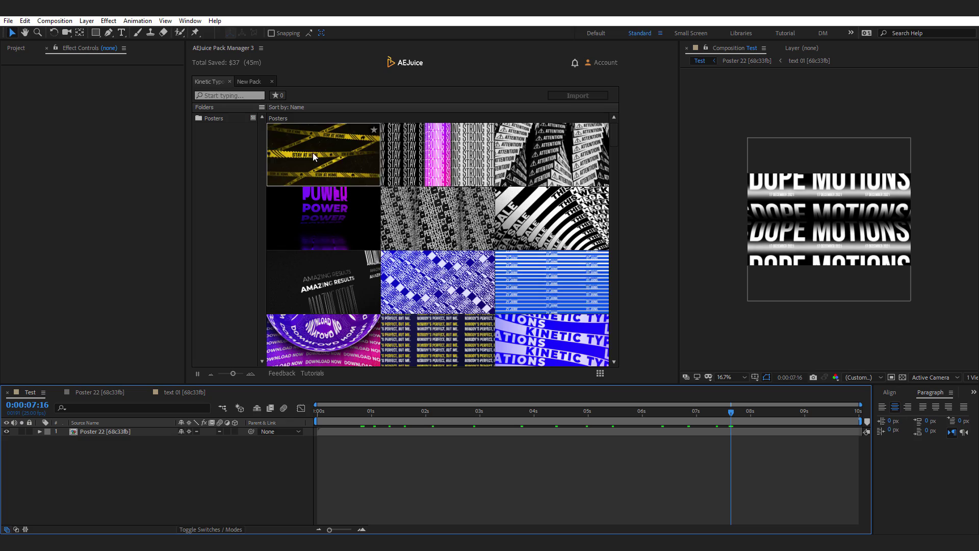
Delete the Poster 22 layer and import the yellow Stay at Home tape poster.
click(85, 432)
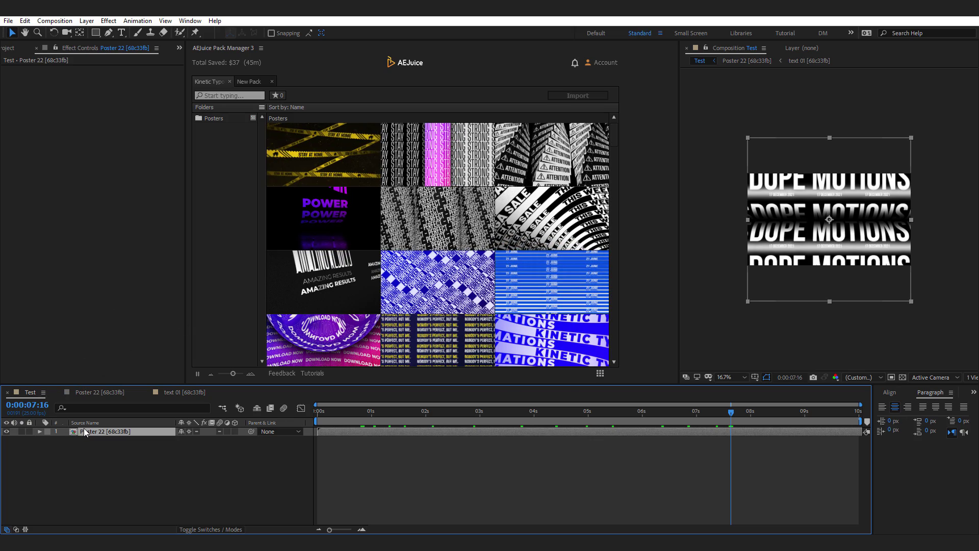
key(Delete)
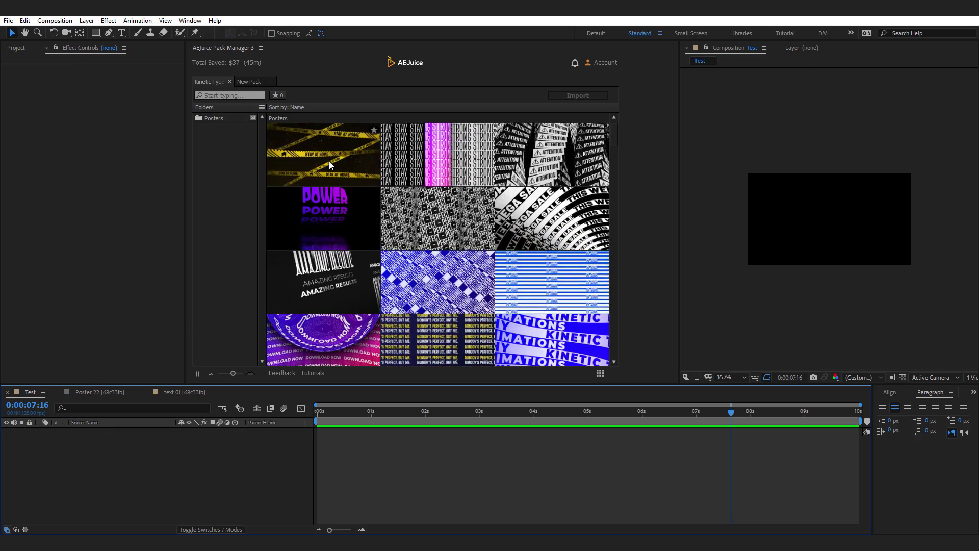
double_click(329, 160)
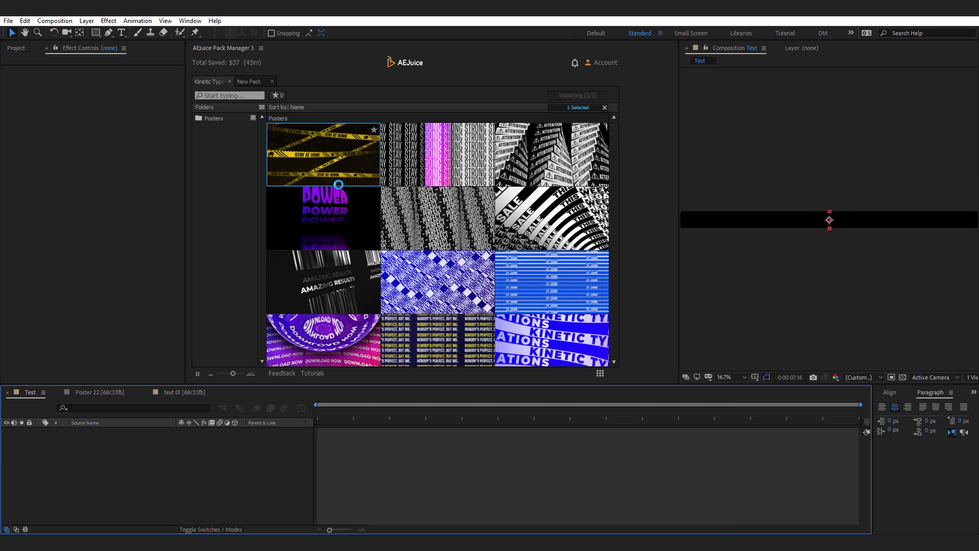
Scrub through the first three seconds of the new poster animation.
click(336, 412)
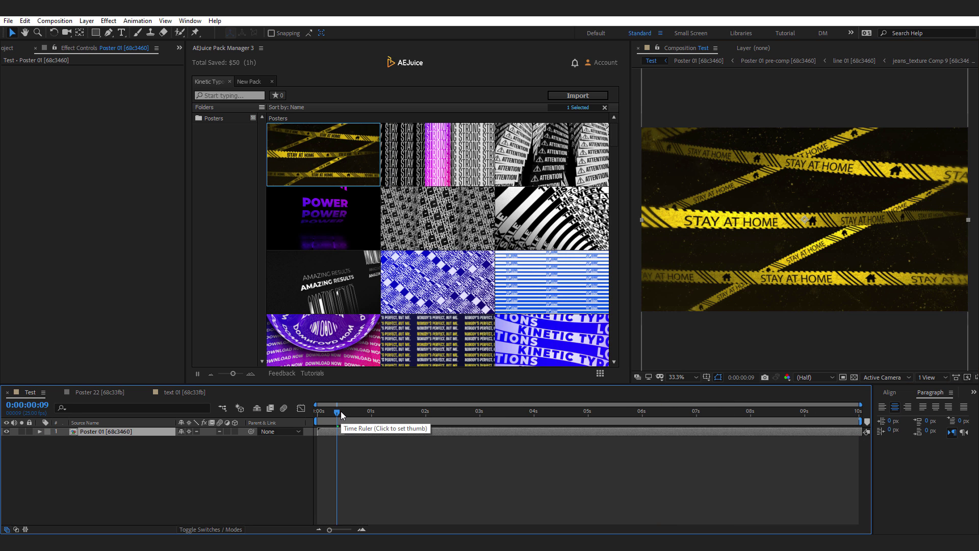
drag(341, 411, 370, 411)
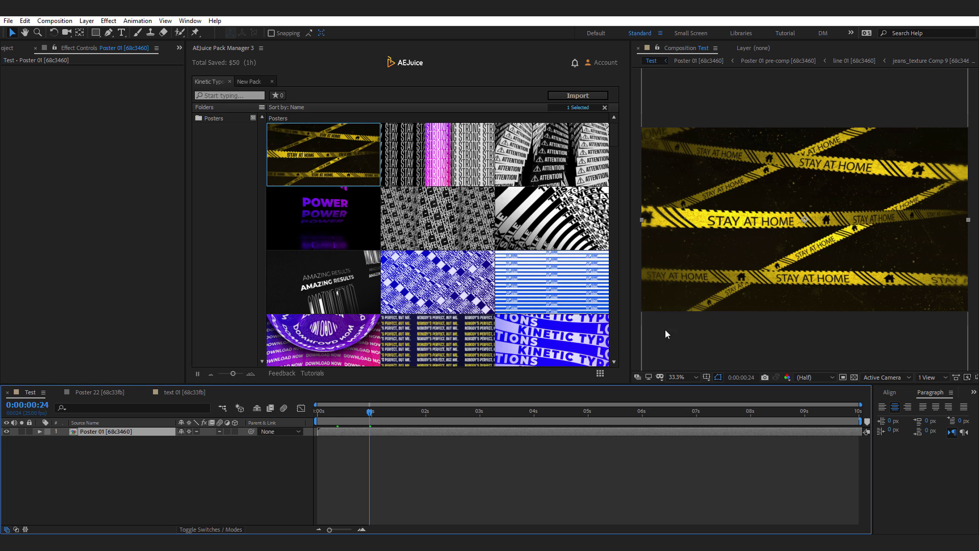
click(422, 413)
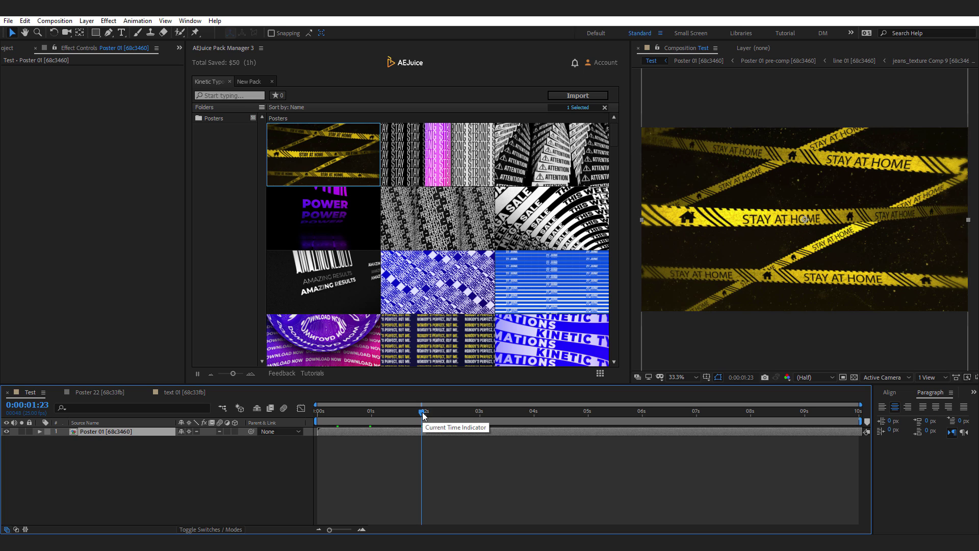
drag(423, 414, 482, 415)
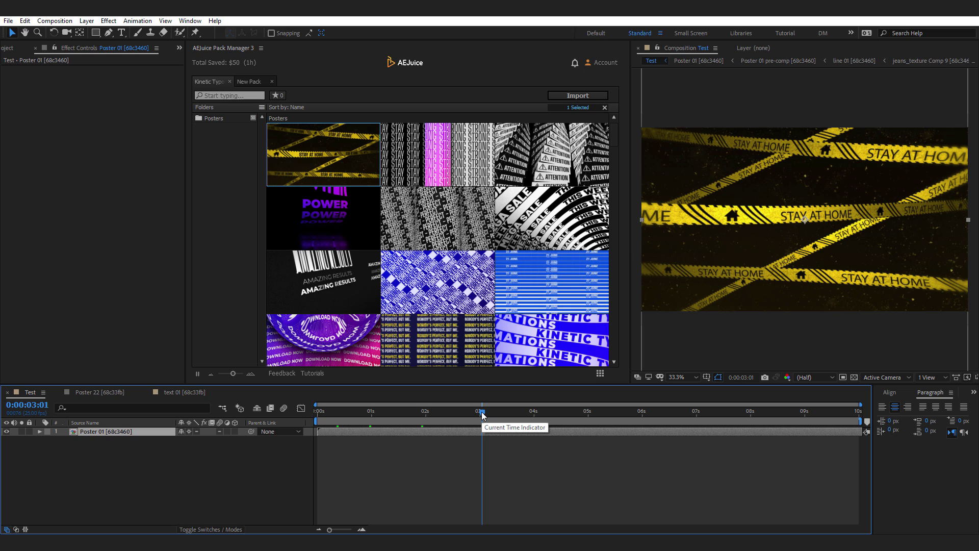
In the Poster 01 precomp, toggle the Controls BG off and back on, checking transparency.
double_click(119, 433)
click(91, 431)
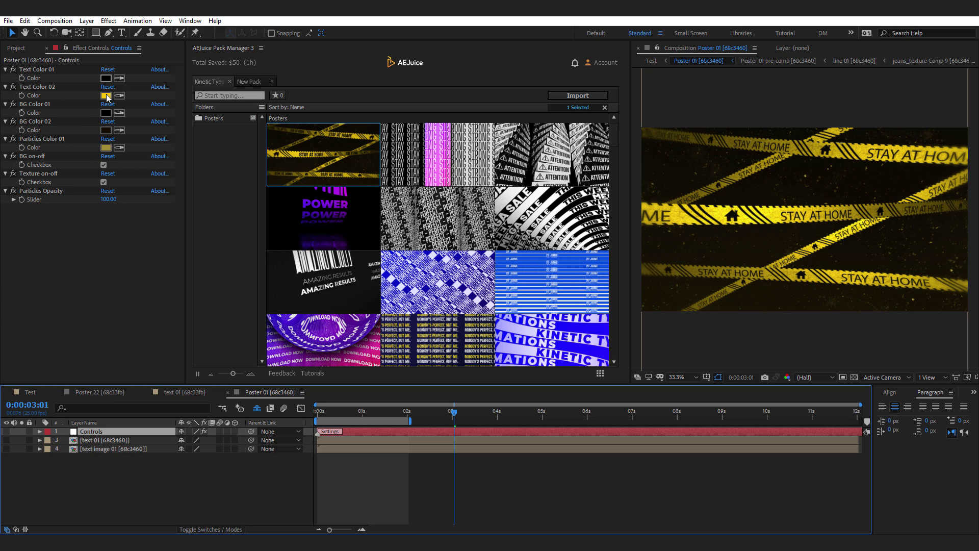
click(104, 165)
click(104, 165)
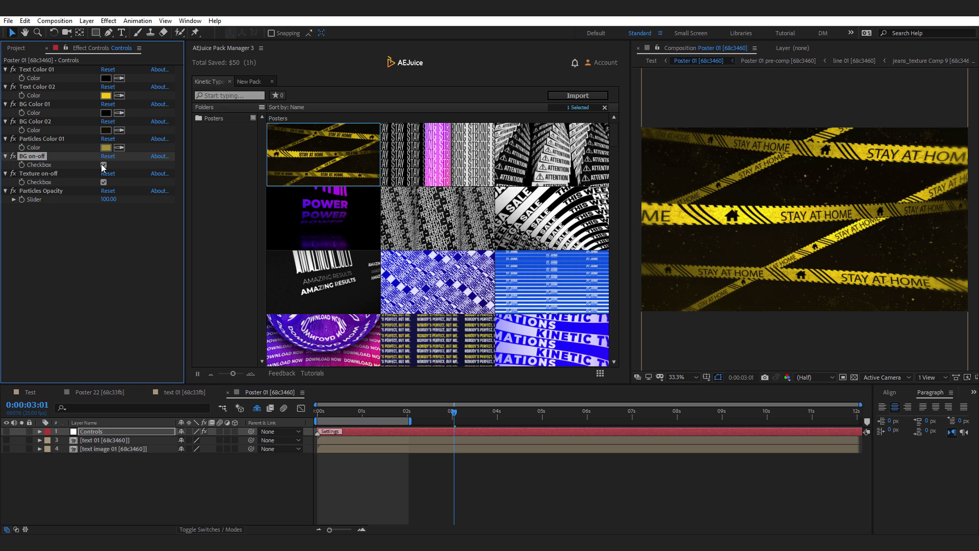
click(103, 166)
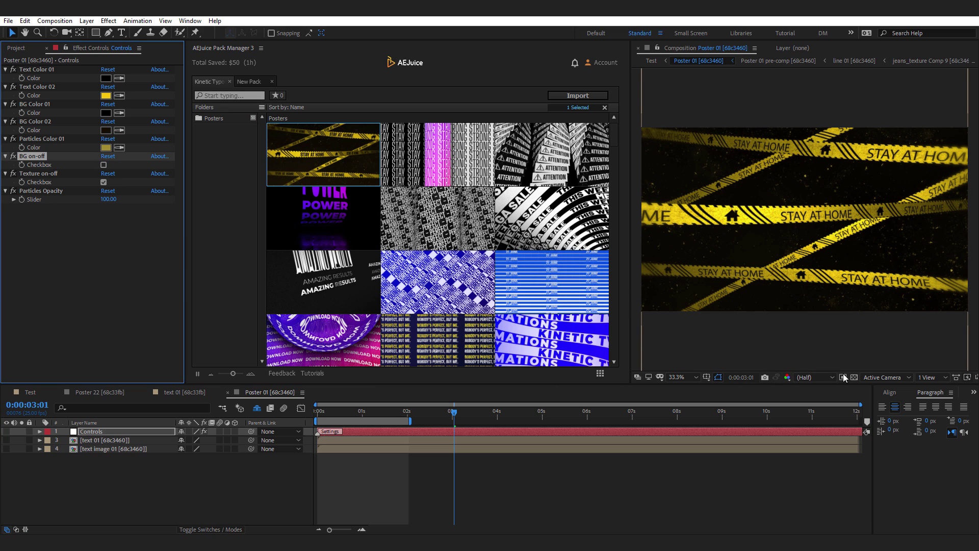
click(859, 380)
click(854, 378)
click(854, 377)
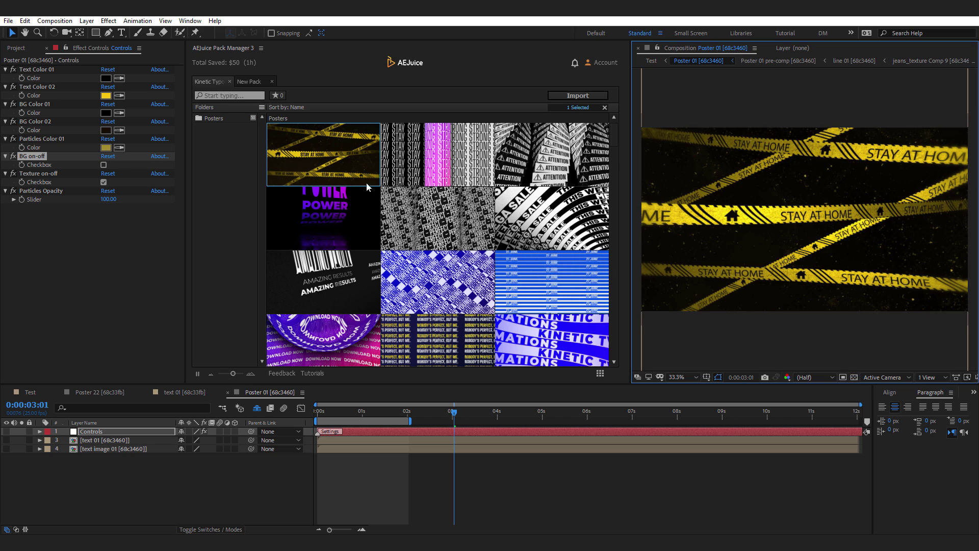
click(103, 166)
click(104, 165)
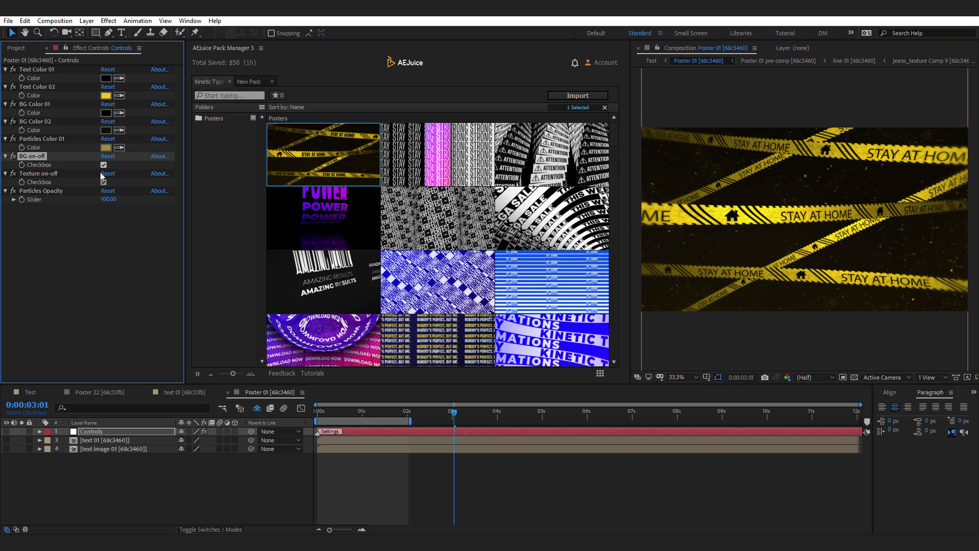
Toggle the Texture overlay and lower the Particles Opacity.
click(104, 183)
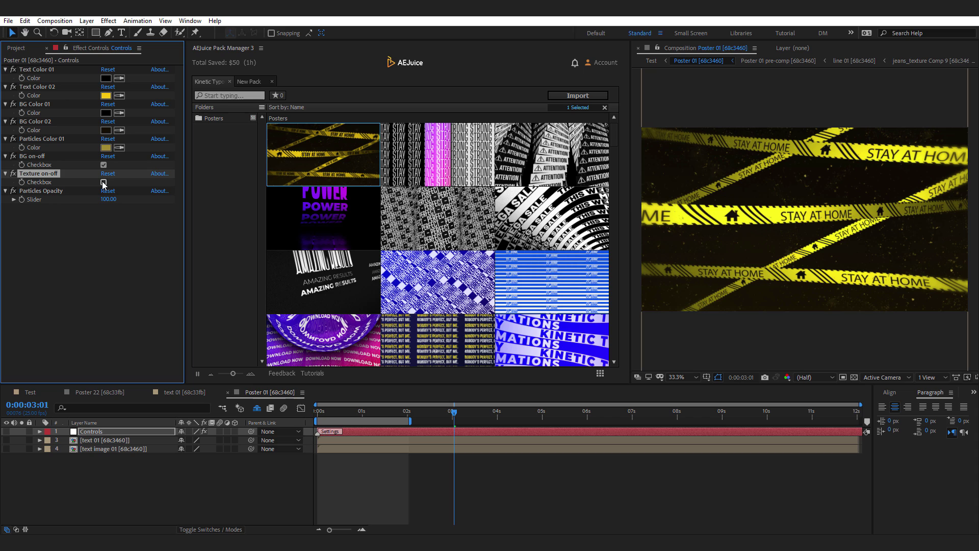
click(104, 182)
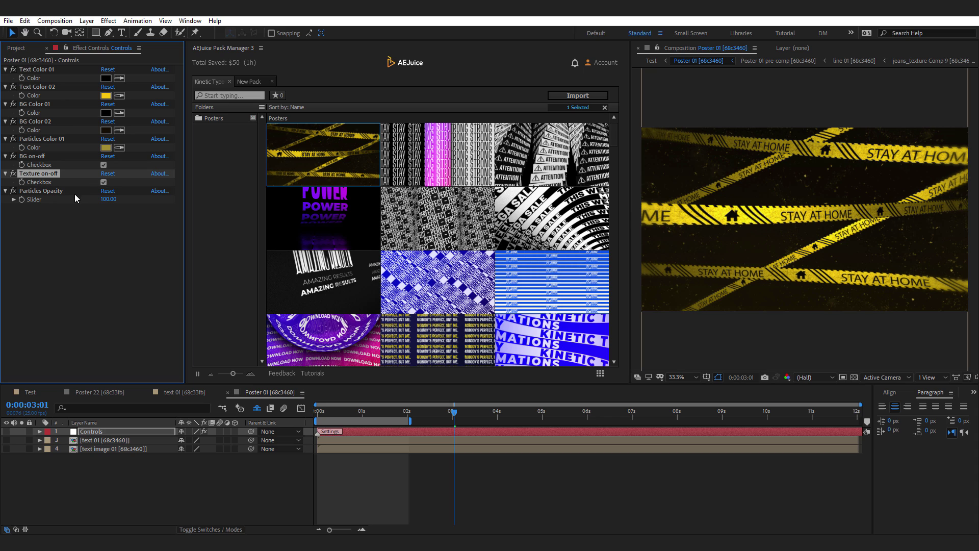
drag(111, 201, 72, 199)
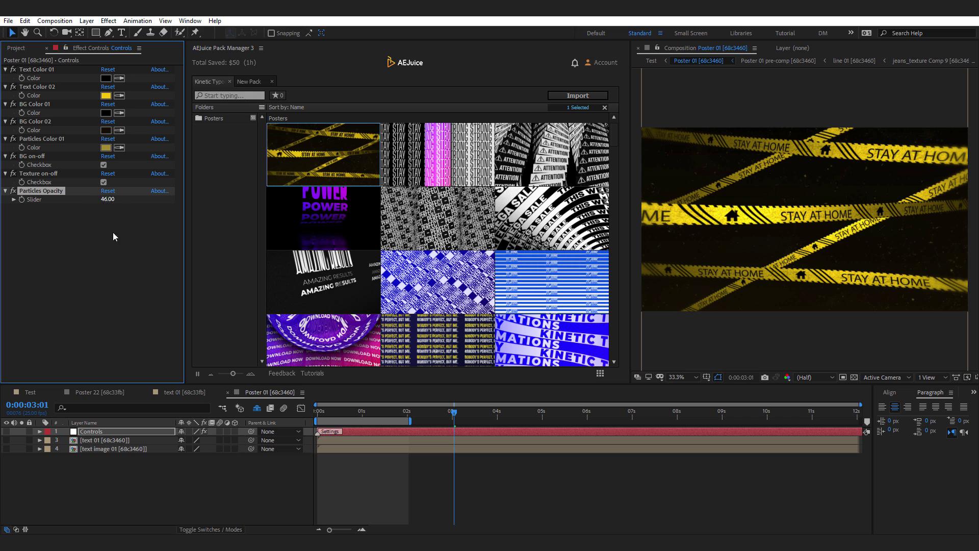
In the text 01 precomp, set the STAY AT HOME text to Bebas at 365 px.
double_click(97, 440)
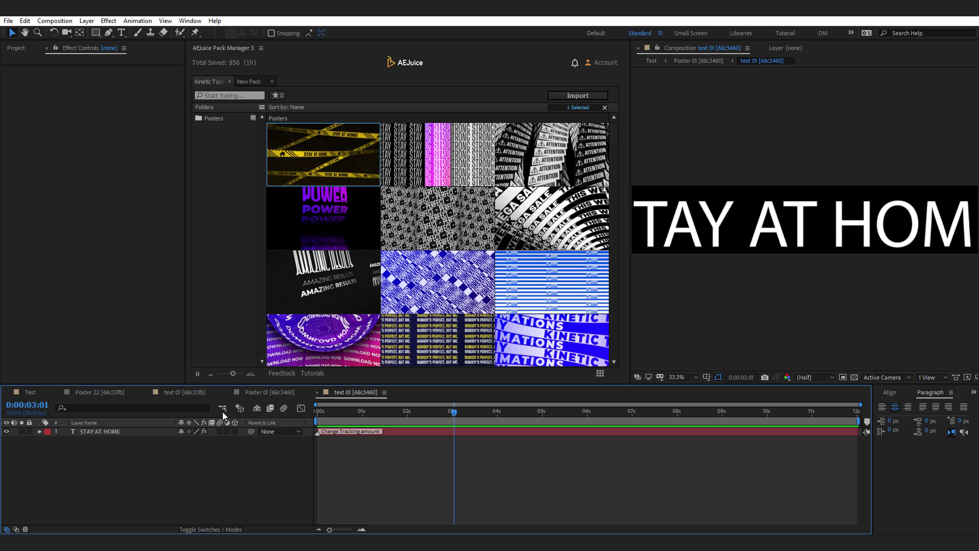
scroll(771, 249, down, 1)
click(890, 395)
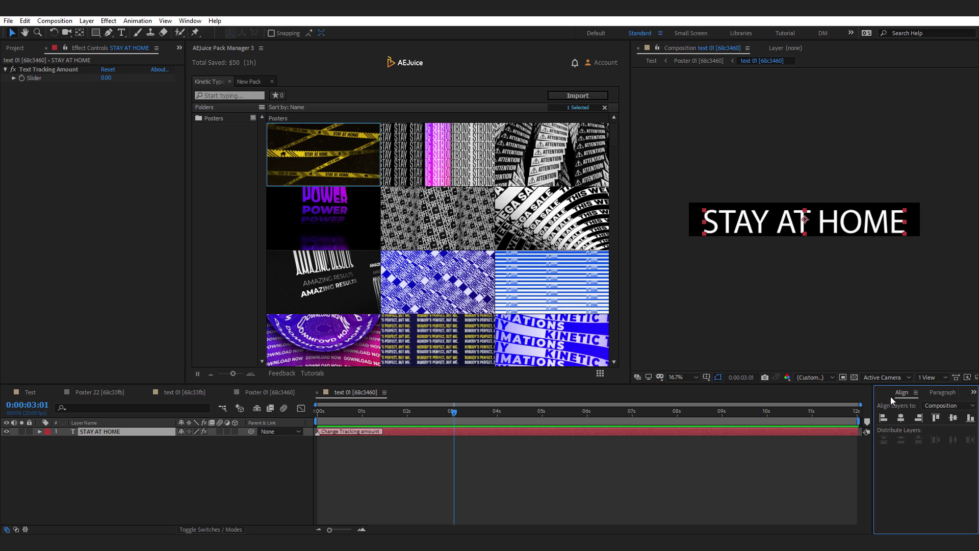
key(ctrl+6)
click(911, 403)
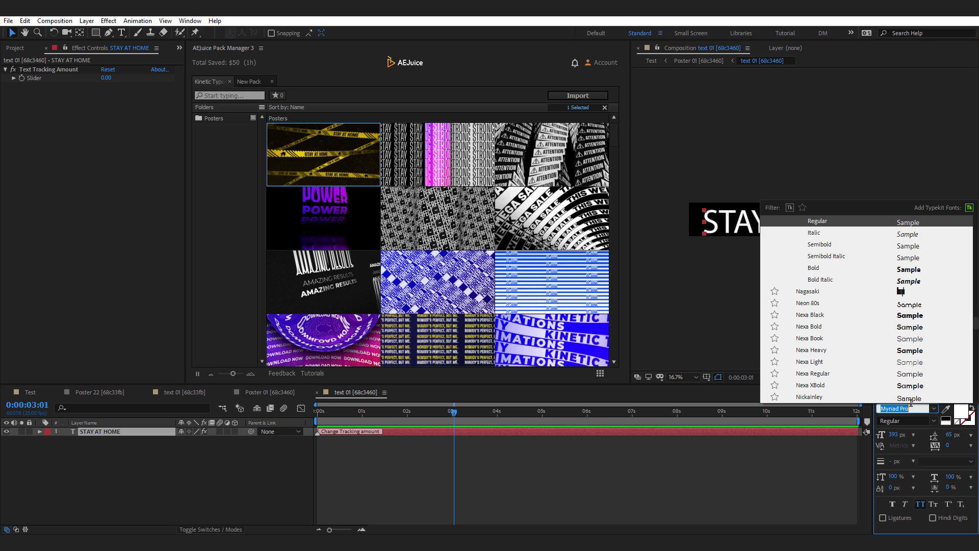
text(bebas)
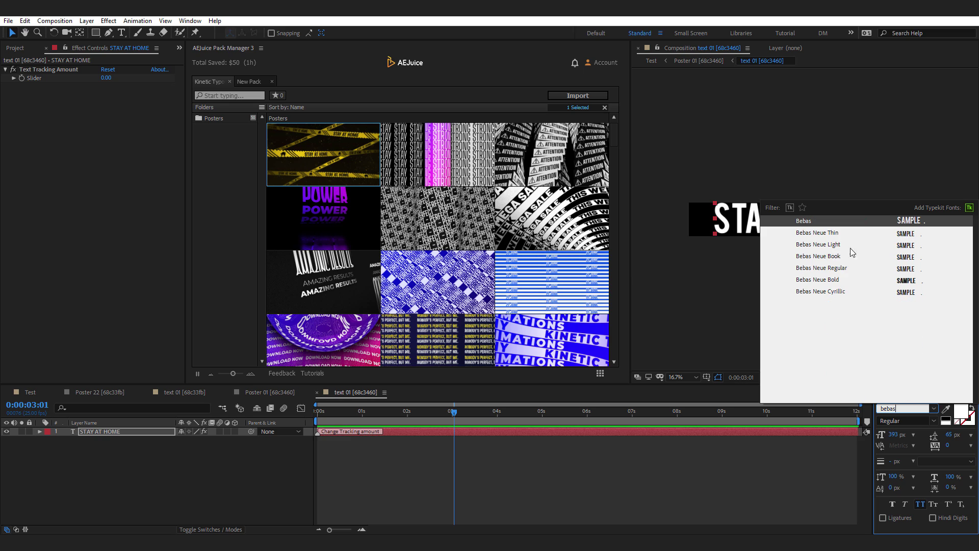
key(Escape)
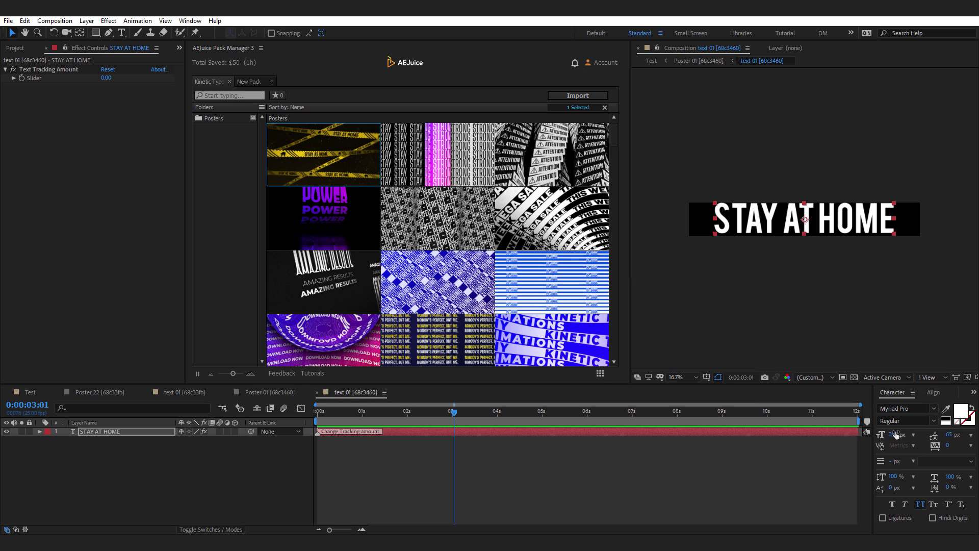
drag(896, 434, 888, 434)
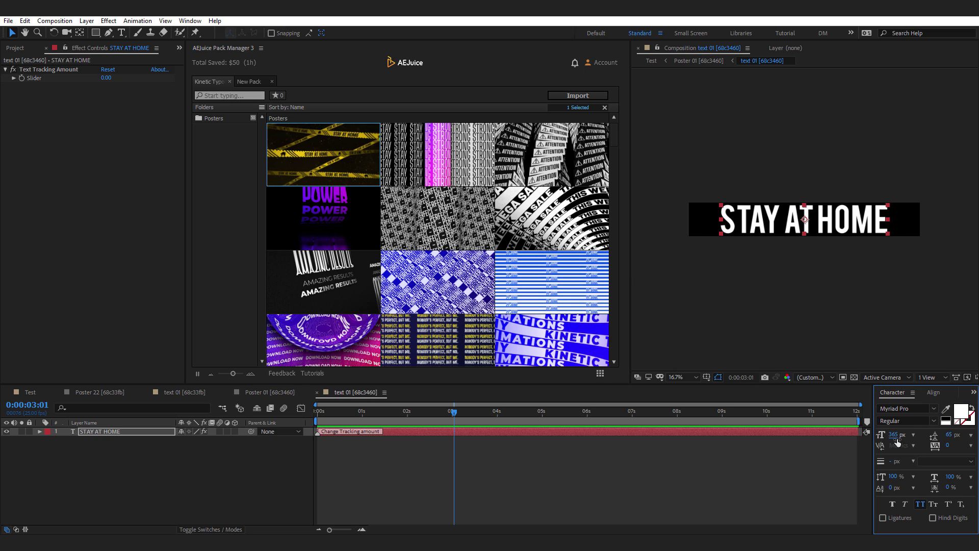
click(934, 393)
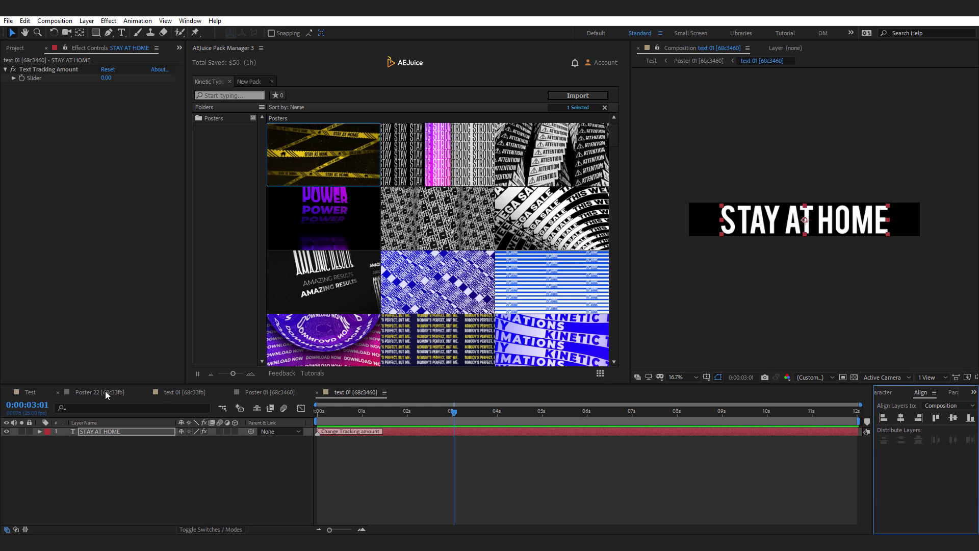
Back in the Test comp, move the current time to 0:00:00:24.
click(35, 391)
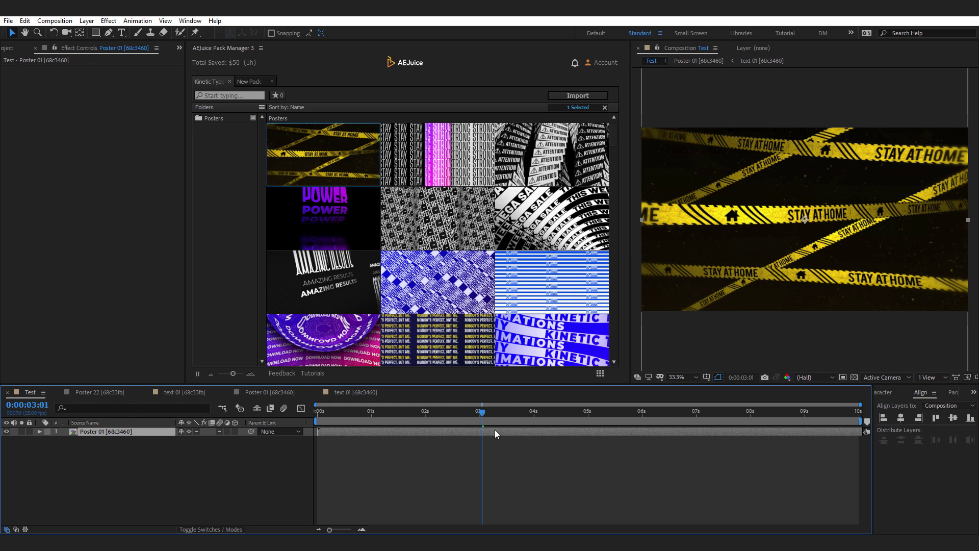
click(329, 409)
drag(330, 411, 370, 412)
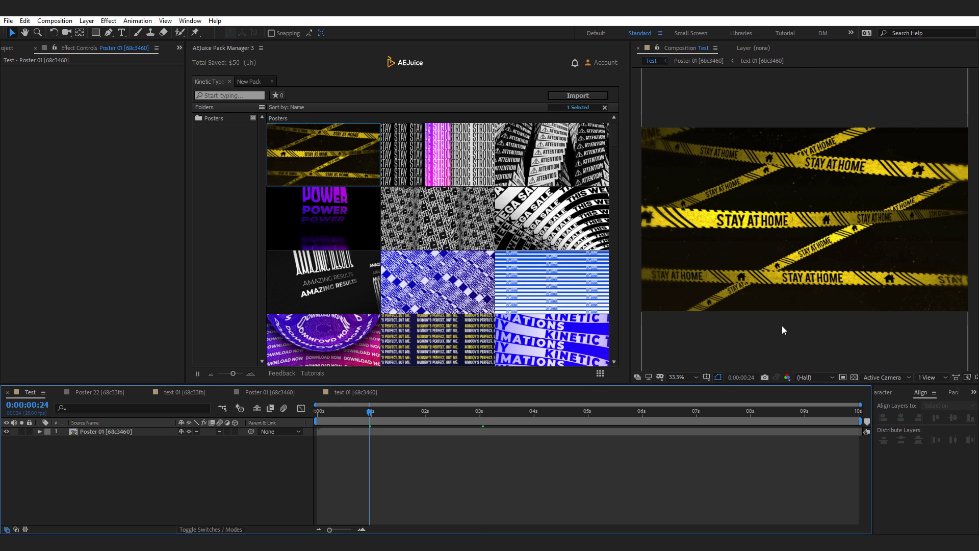
Scroll through the AEJuice Pack Manager poster grid to look for another design.
mouse_move(598, 300)
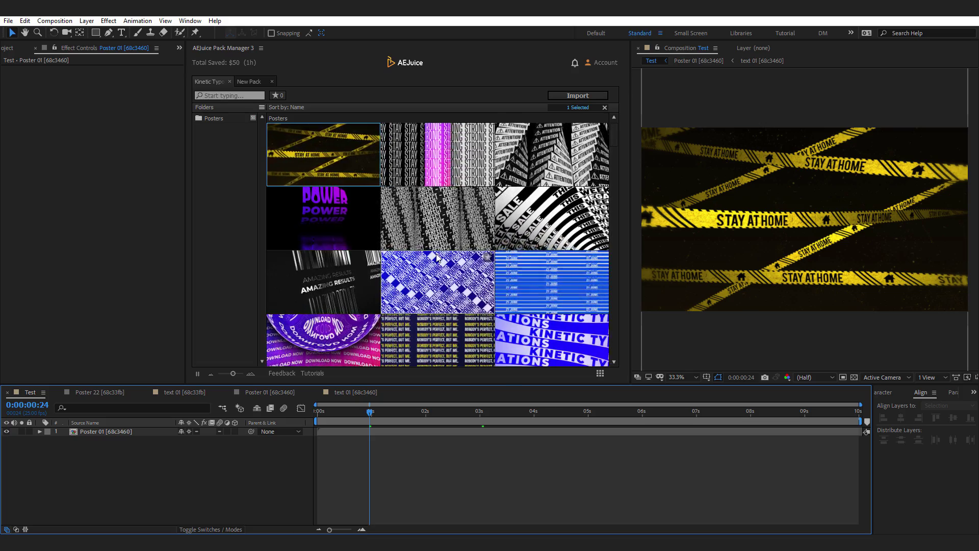
scroll(434, 216, down, 5)
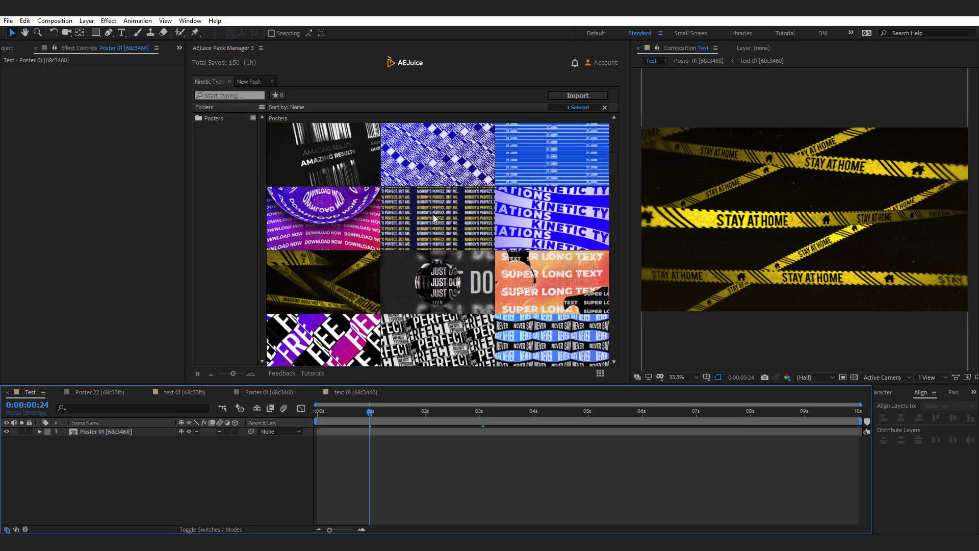
scroll(433, 214, down, 3)
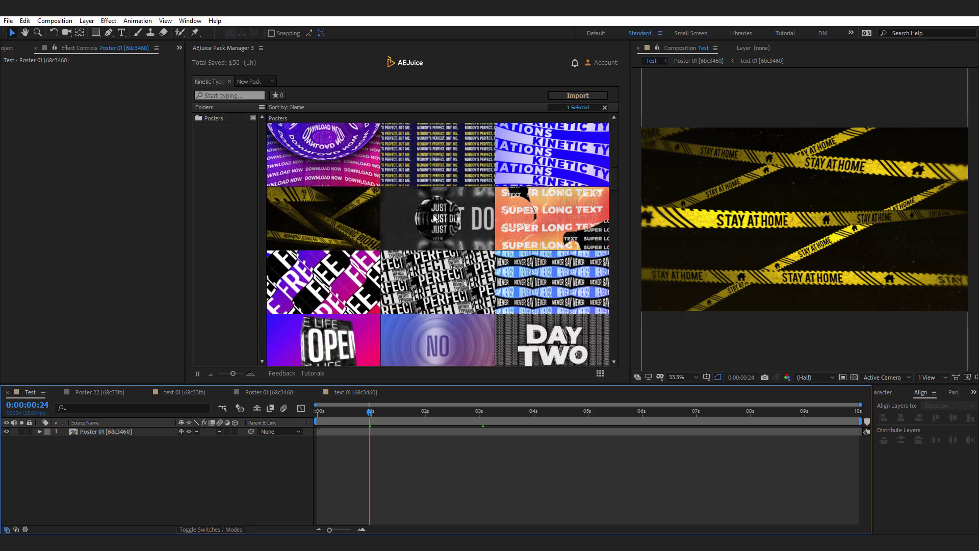
scroll(433, 214, down, 6)
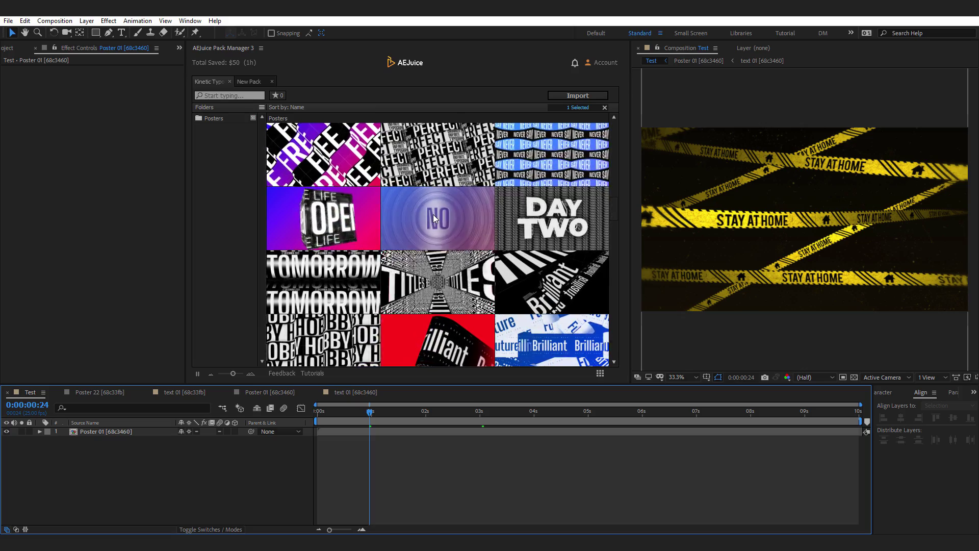
scroll(497, 189, down, 3)
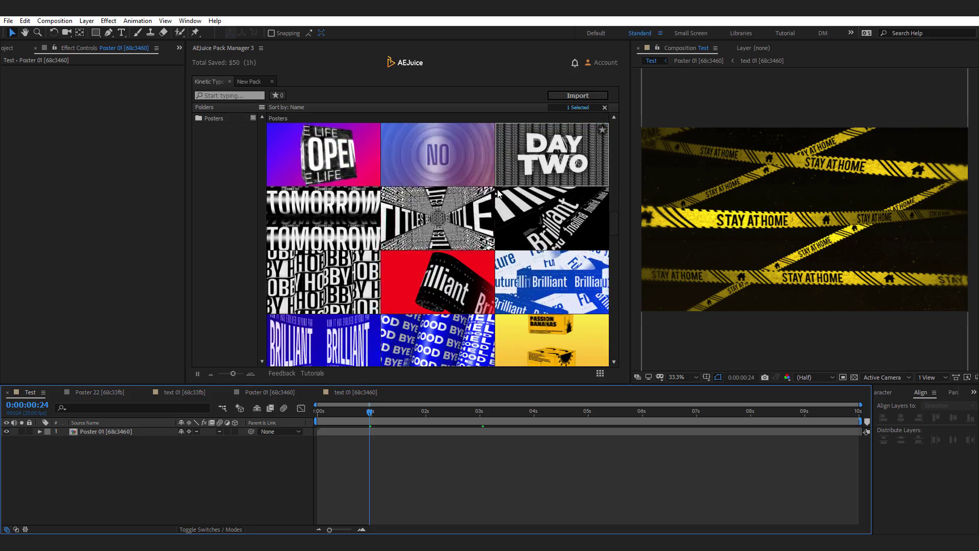
scroll(498, 189, down, 2)
scroll(497, 189, up, 5)
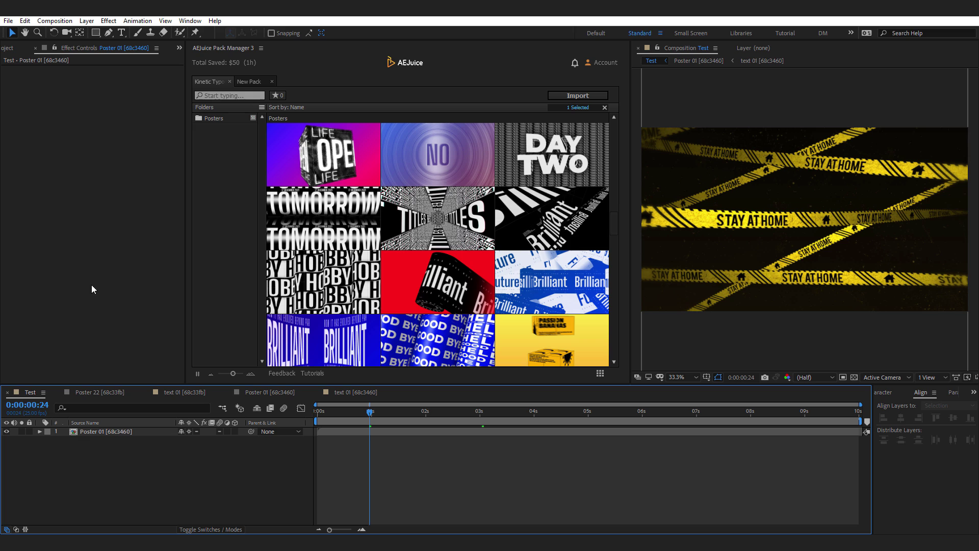
Delete Poster 01 from Test, import the blue Brilliant poster, then scrub its animation.
click(92, 432)
key(Delete)
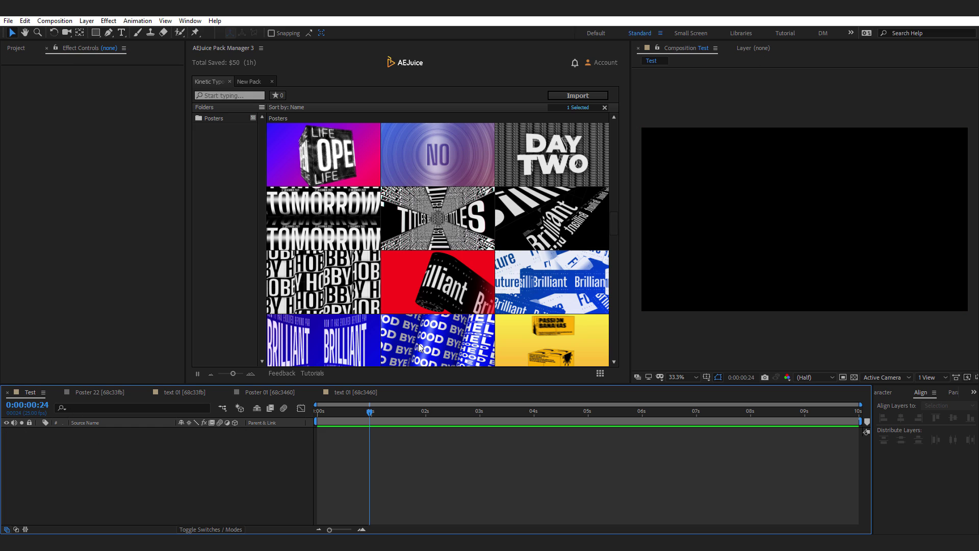
double_click(550, 286)
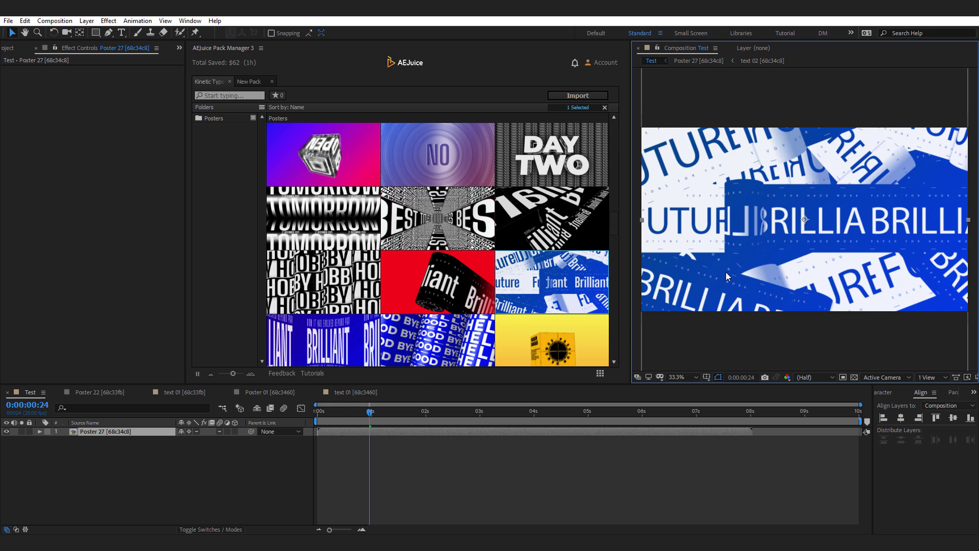
key(comma)
key(comma)
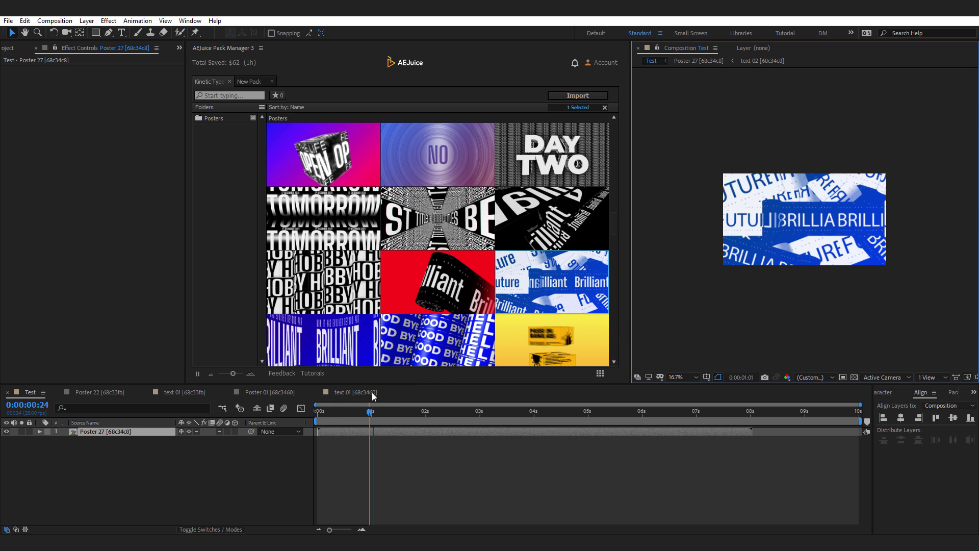
drag(375, 411, 506, 411)
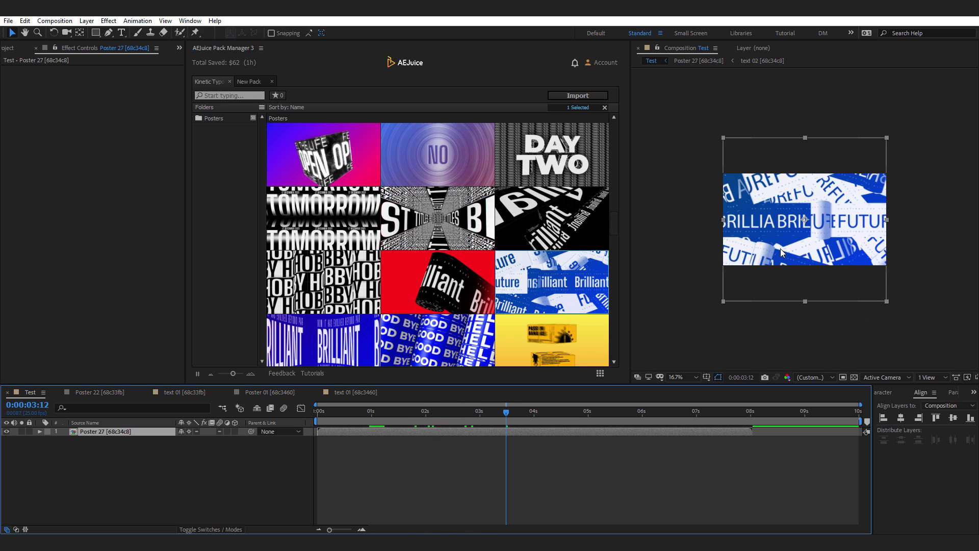
Set all three text layers in the text 01 (BRILLIANT) precomp to the Bebas font.
double_click(93, 431)
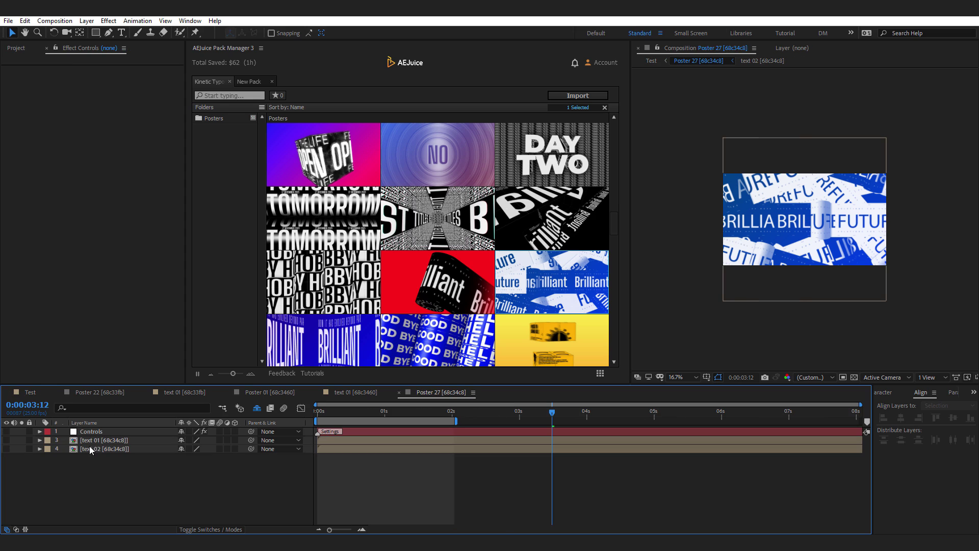
double_click(93, 440)
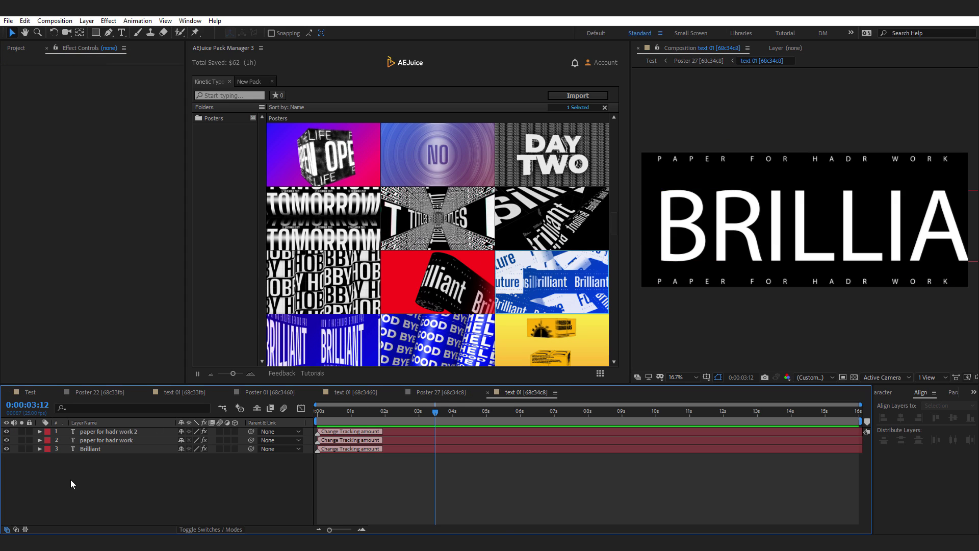
drag(71, 479, 122, 428)
click(901, 396)
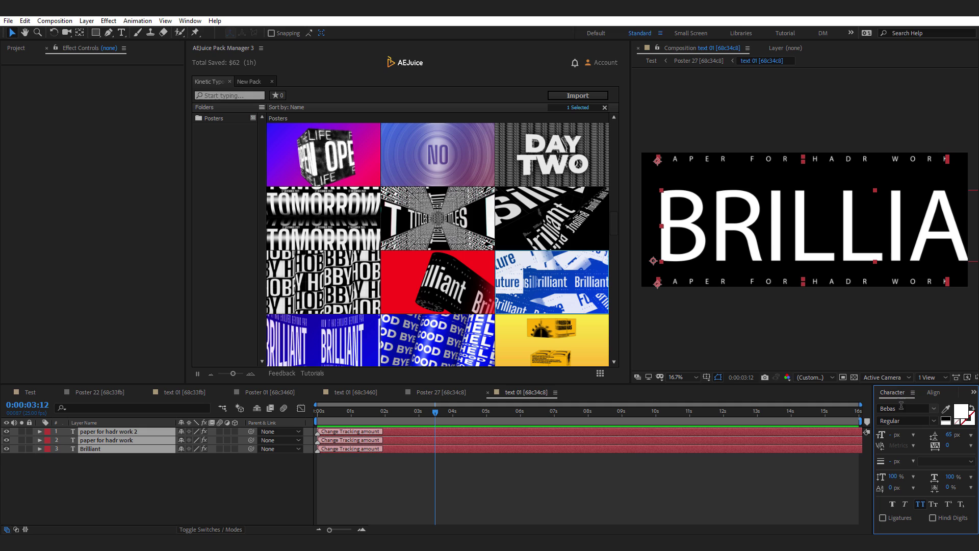
click(901, 407)
text(beb)
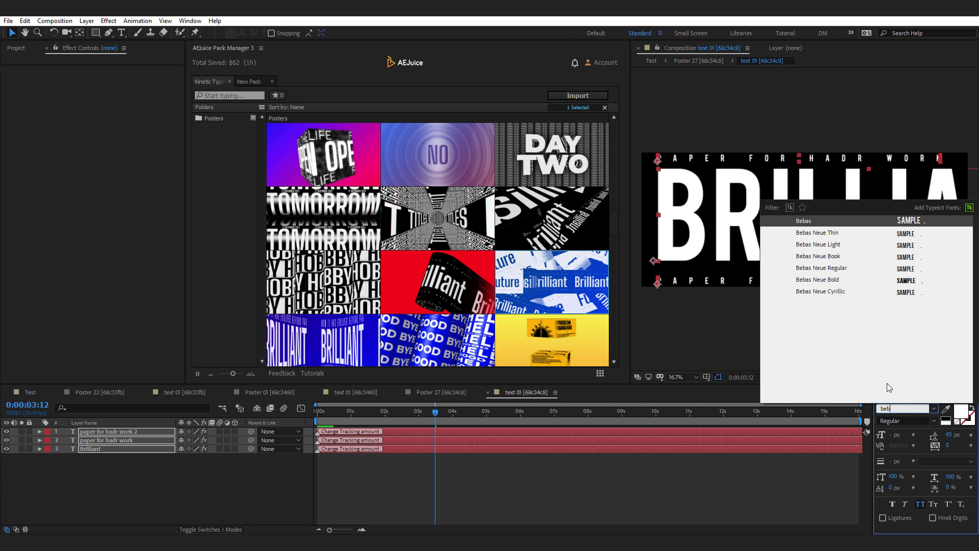
click(600, 468)
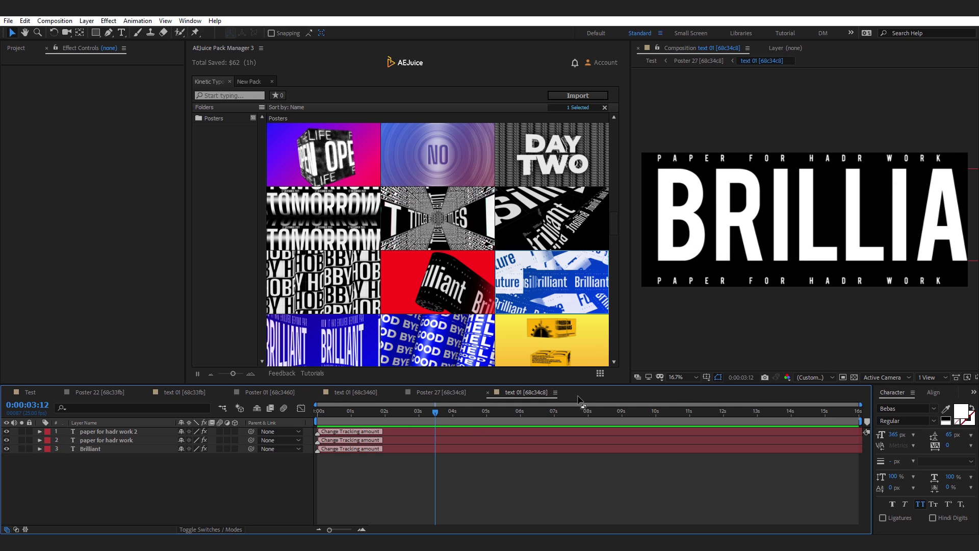
Set the text 02 (FUTURE) layers to Bebas, then view Test at 33.3%.
click(442, 391)
double_click(92, 447)
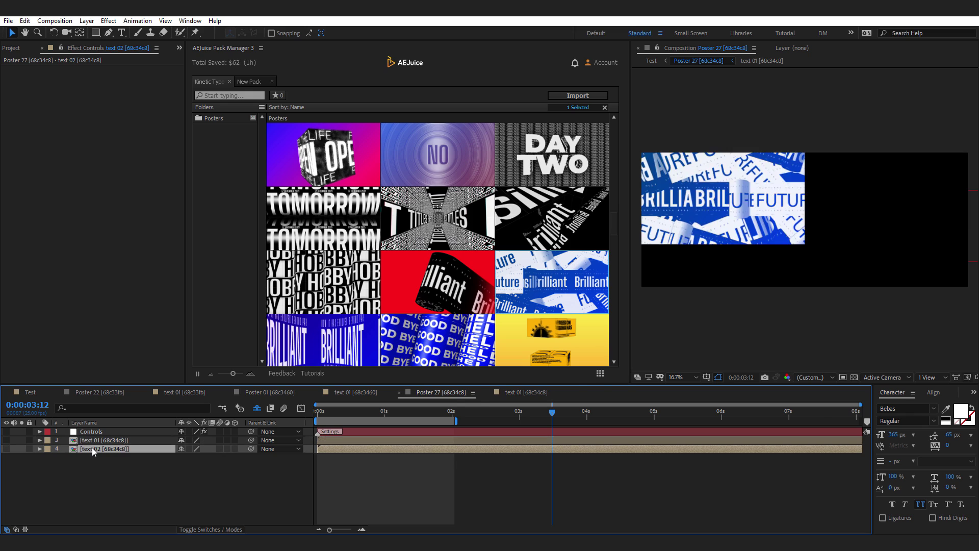
drag(89, 465, 127, 411)
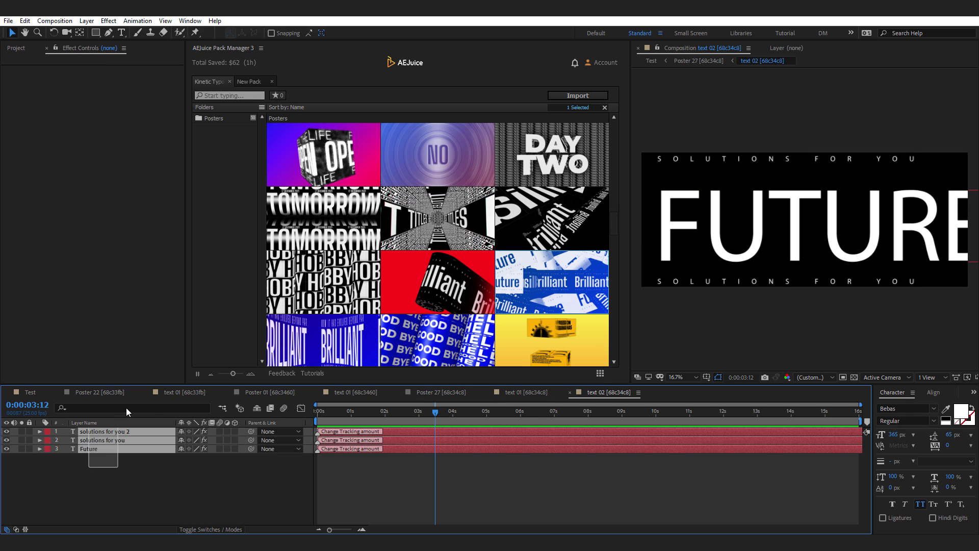
click(909, 410)
text(beb)
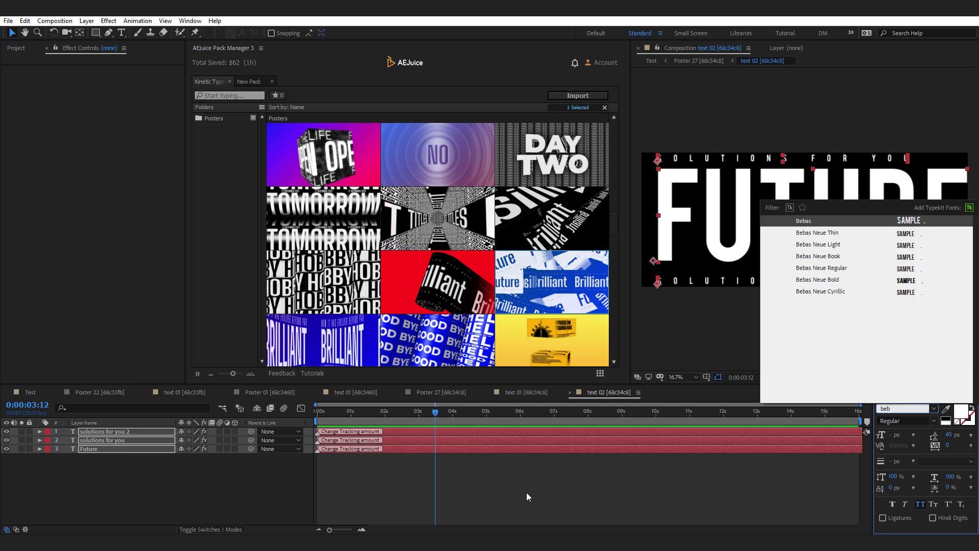
click(527, 491)
click(40, 392)
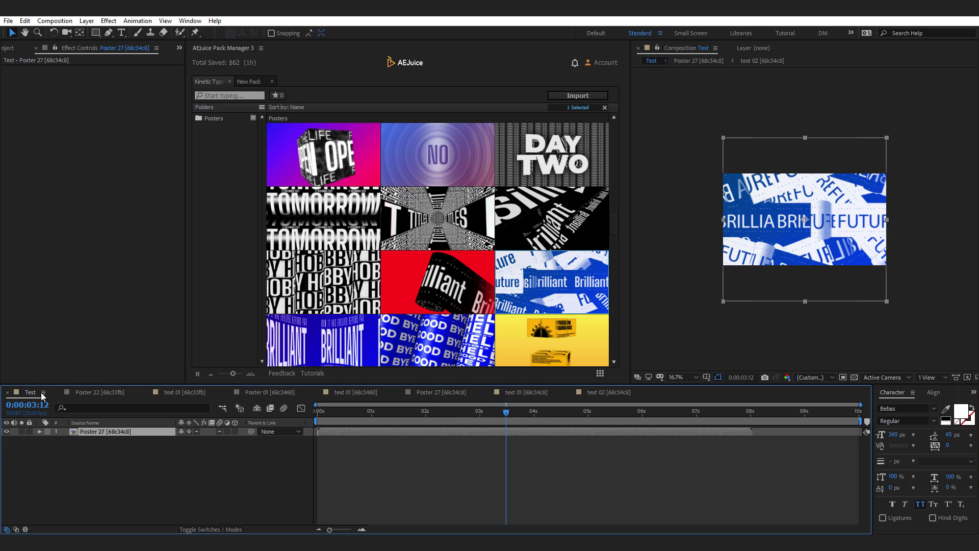
key(period)
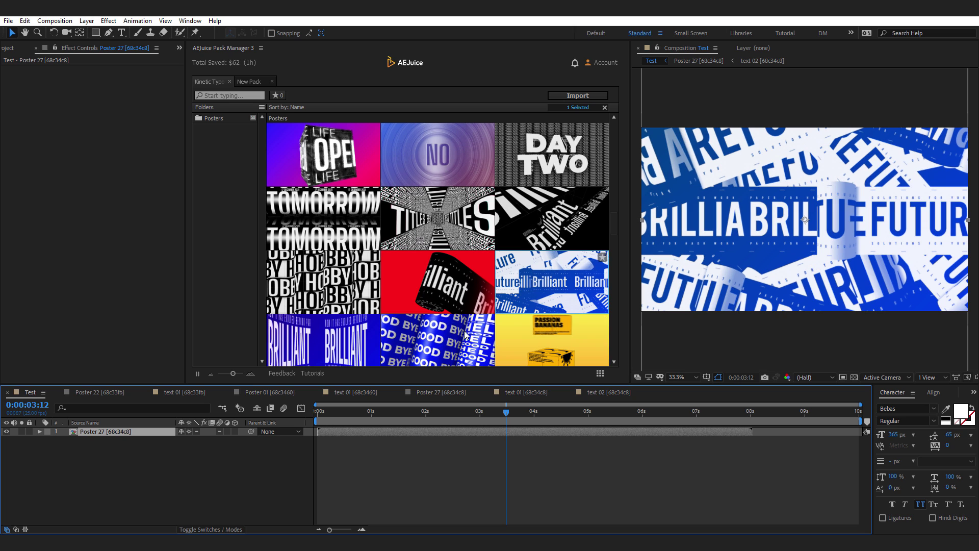
Set Poster 27's BG Color 01 and BG Color 02 to black (000000).
double_click(93, 431)
click(93, 432)
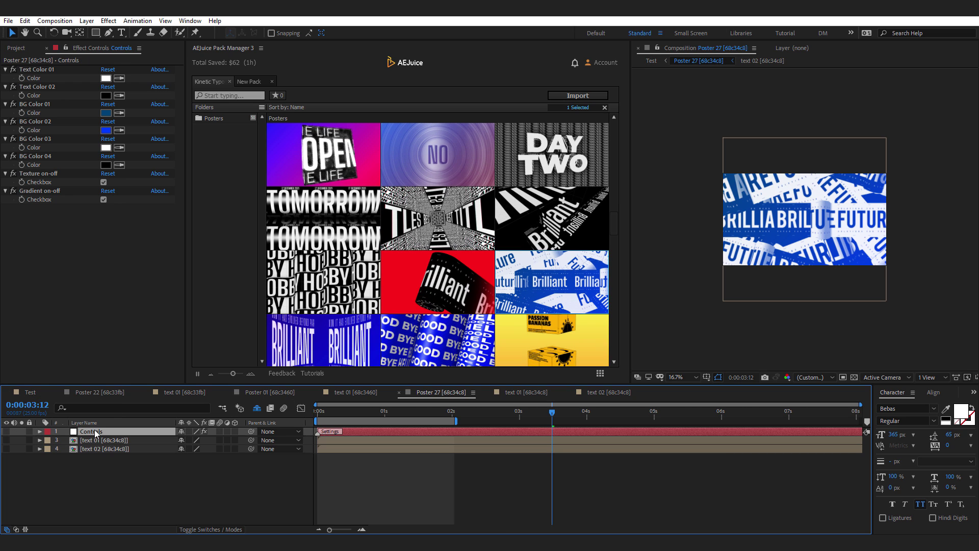
click(106, 113)
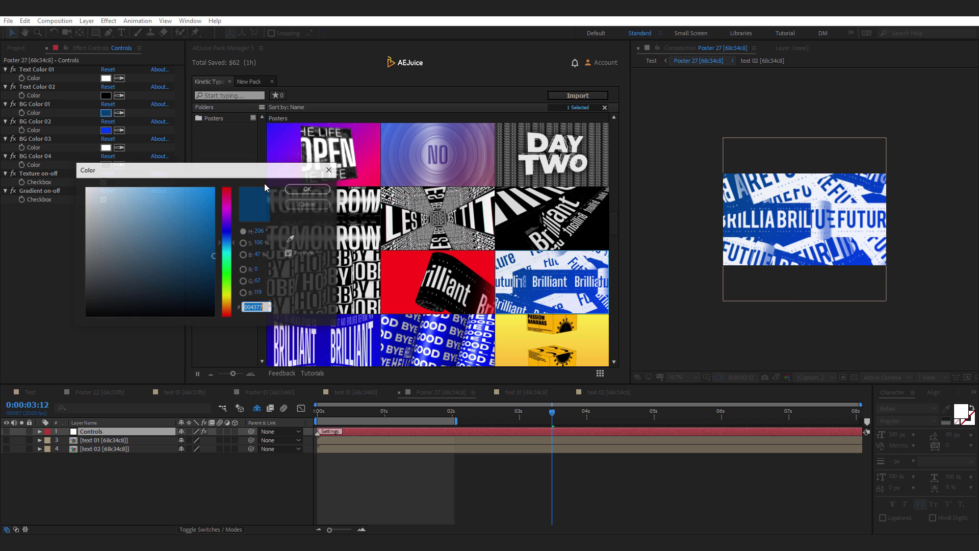
drag(226, 196, 231, 176)
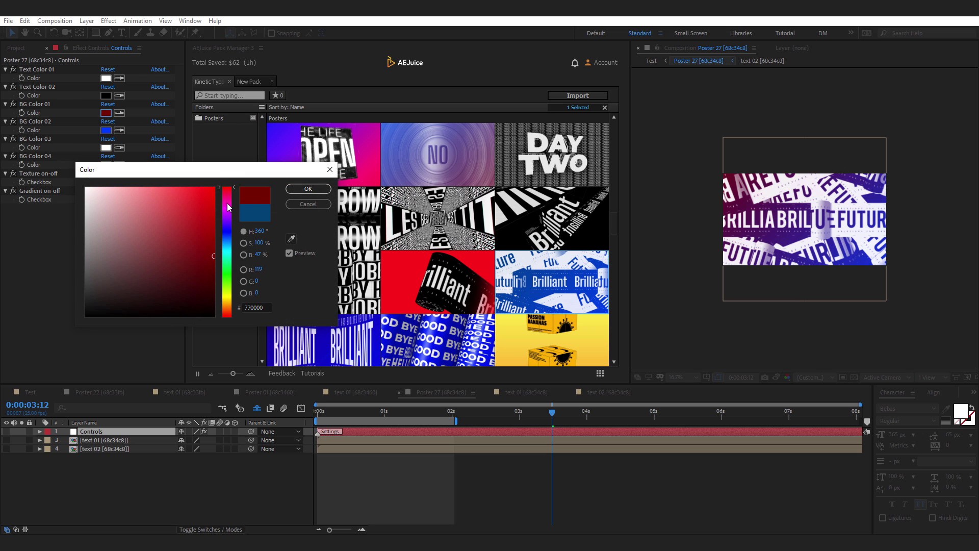
drag(175, 296, 1, 342)
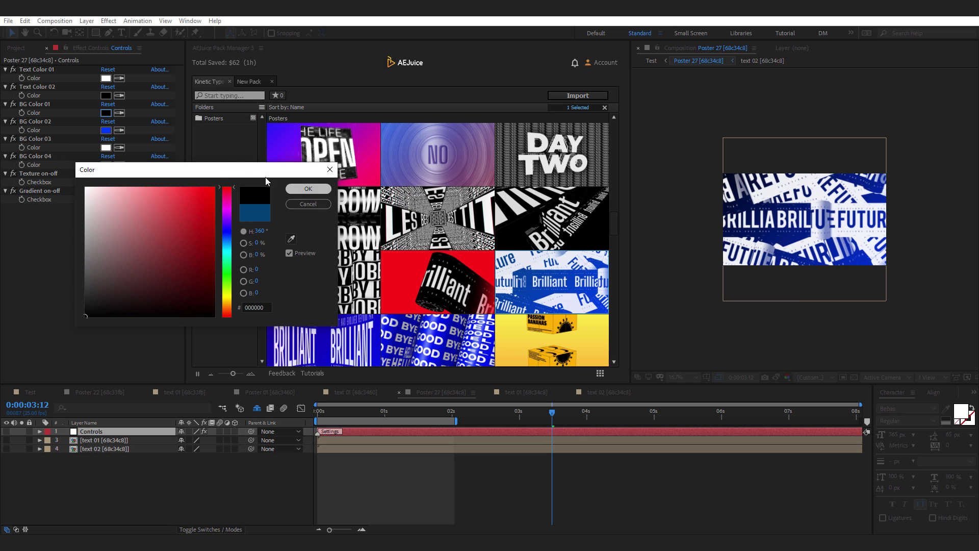
click(308, 188)
click(107, 130)
drag(147, 276, 26, 352)
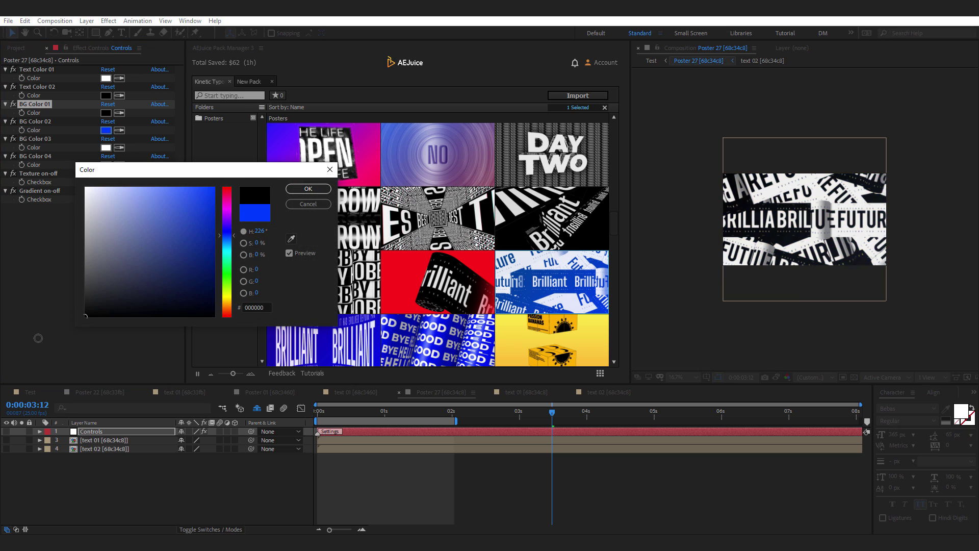
click(305, 189)
Switch the poster's Texture off and preview the frame at 0:00:01:19.
scroll(783, 269, up, 1)
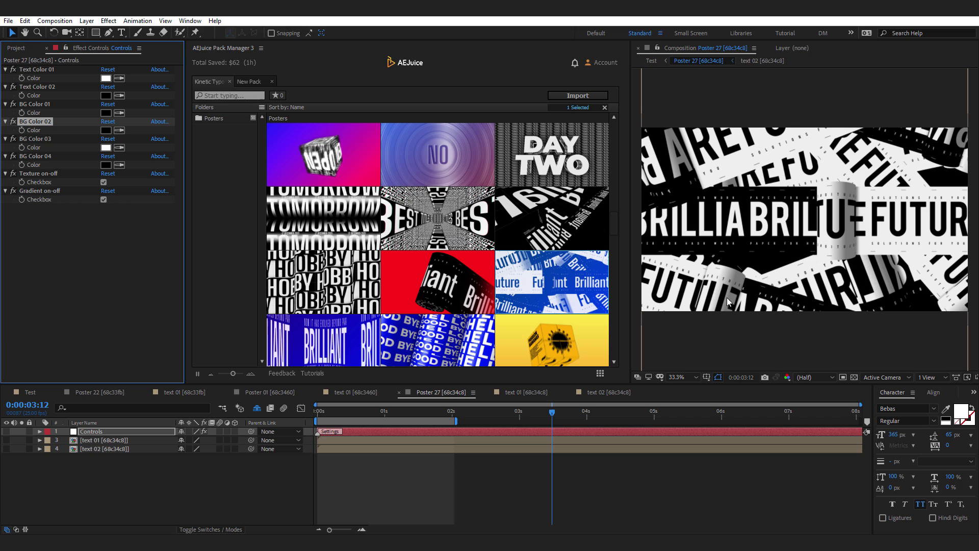
click(104, 182)
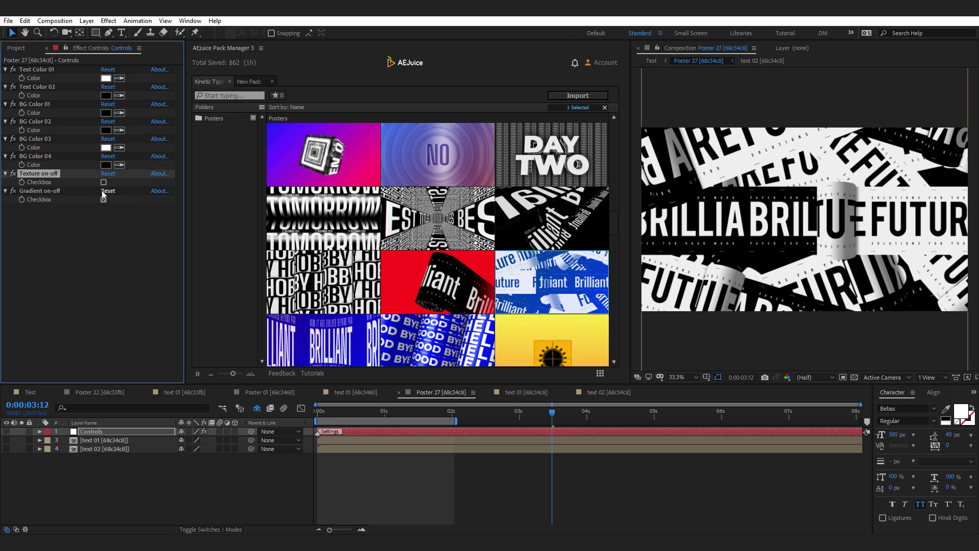
click(104, 199)
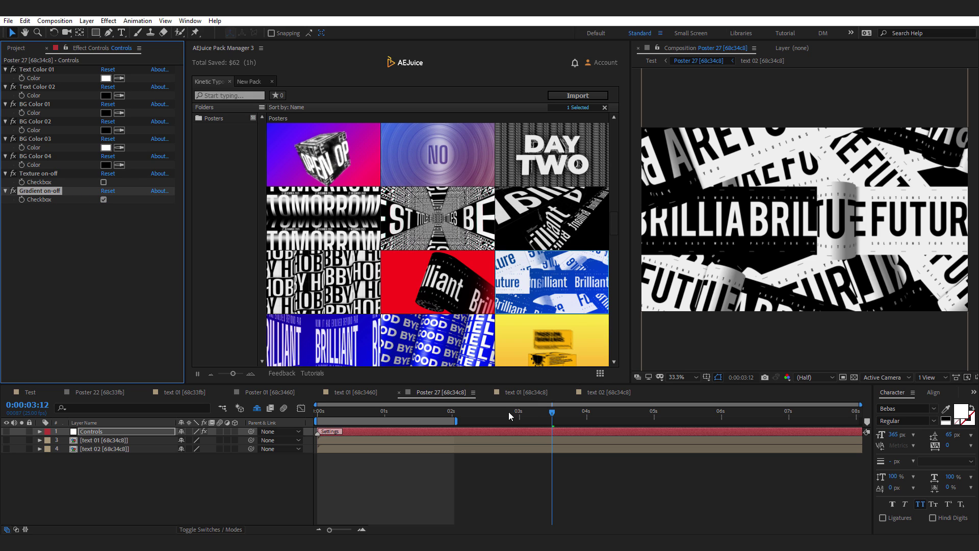
click(436, 412)
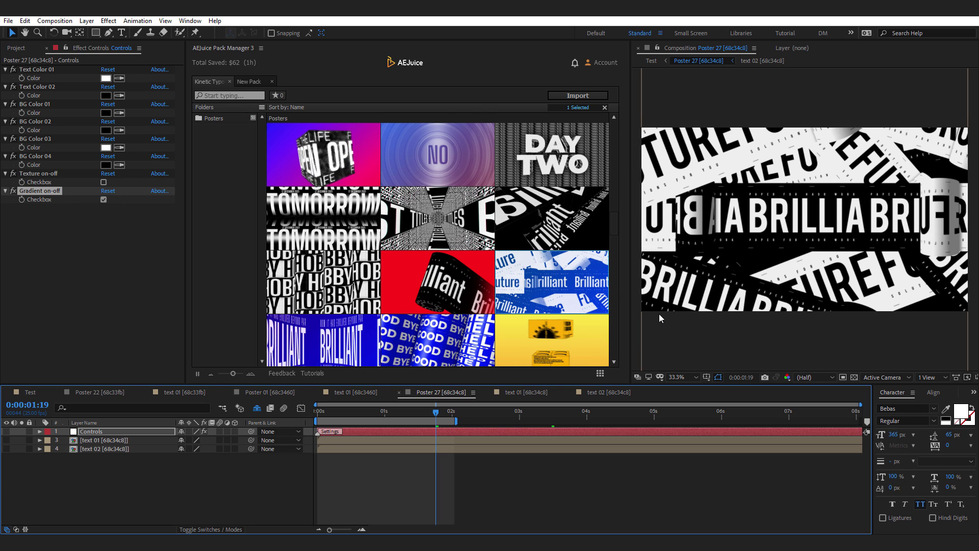
In text 01, change BRILLIANT to SALE! and nudge it into centre.
click(610, 395)
click(534, 393)
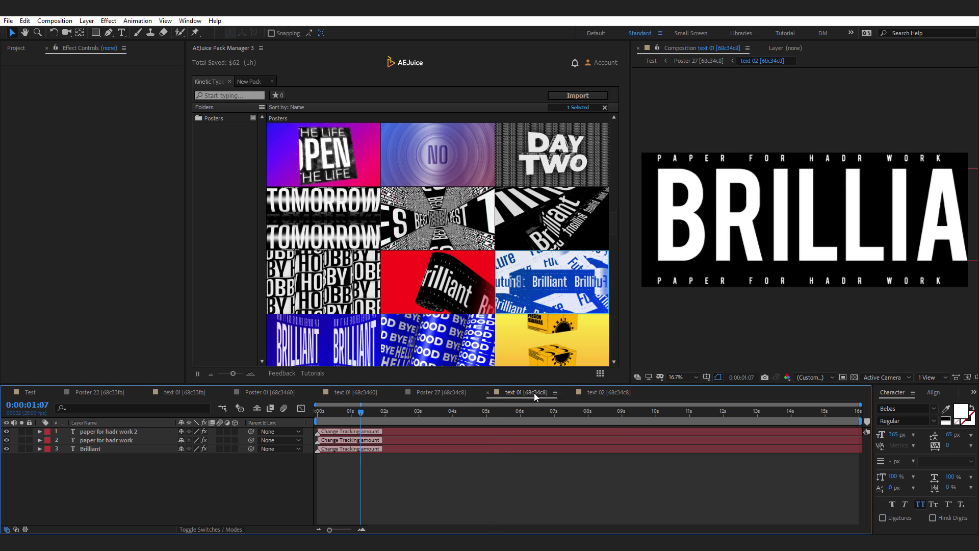
double_click(90, 447)
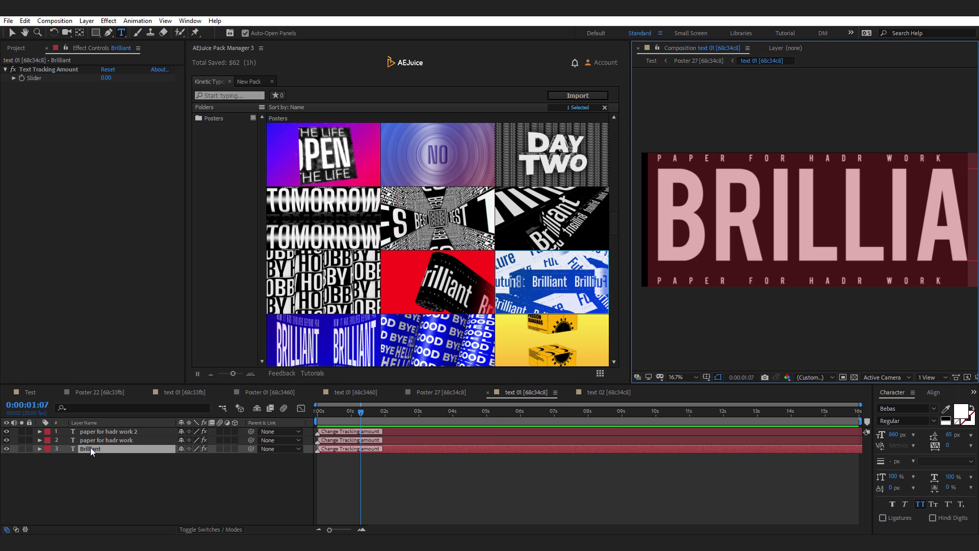
text(SALE)
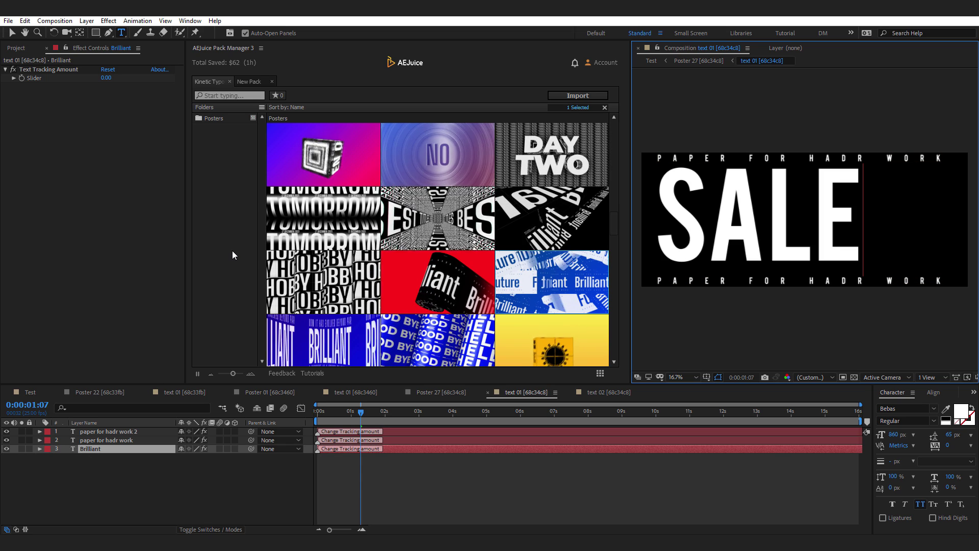
text(!)
click(11, 32)
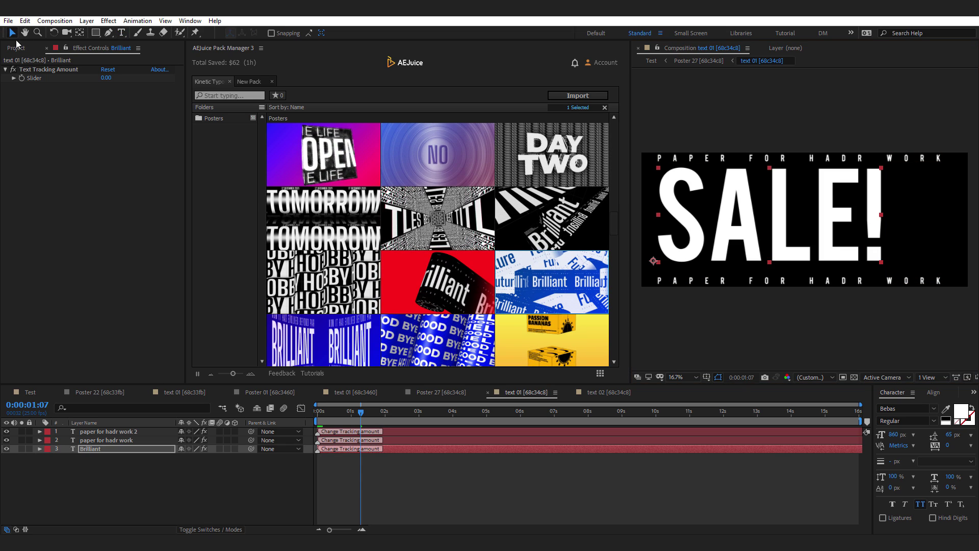
mouse_move(814, 232)
mouse_down()
mouse_move(849, 236)
mouse_move(803, 235)
mouse_up()
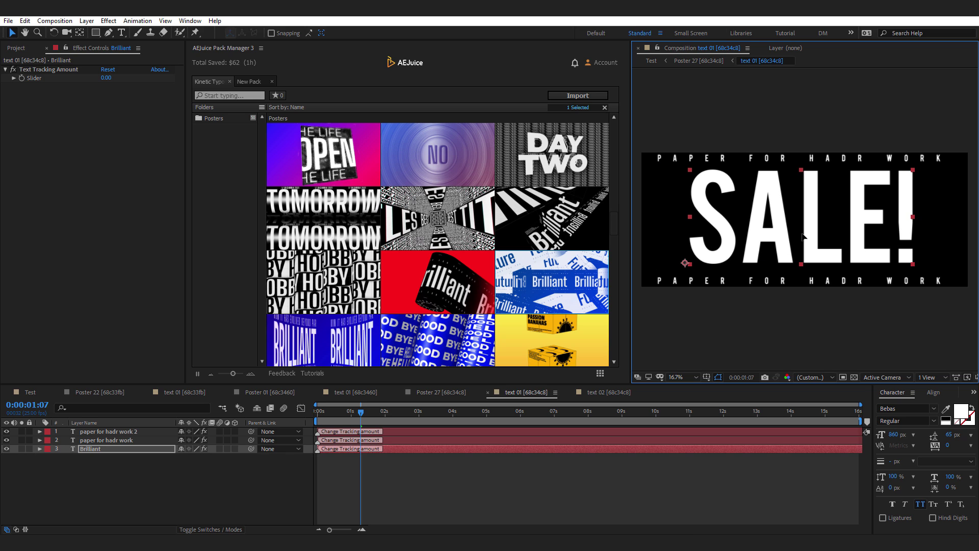
In text 02, retype FUTURE as 50%OFF and nudge it slightly right.
click(601, 392)
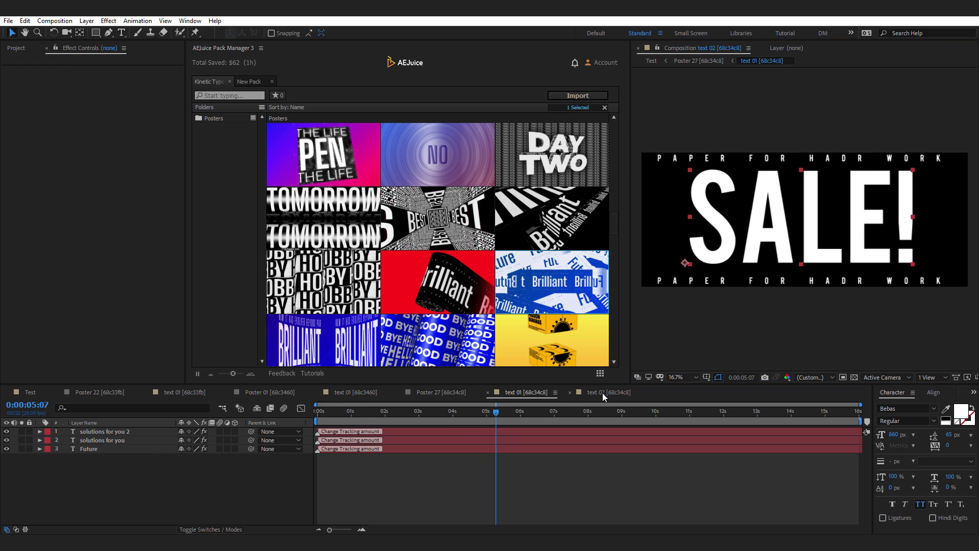
double_click(97, 450)
text(50%)
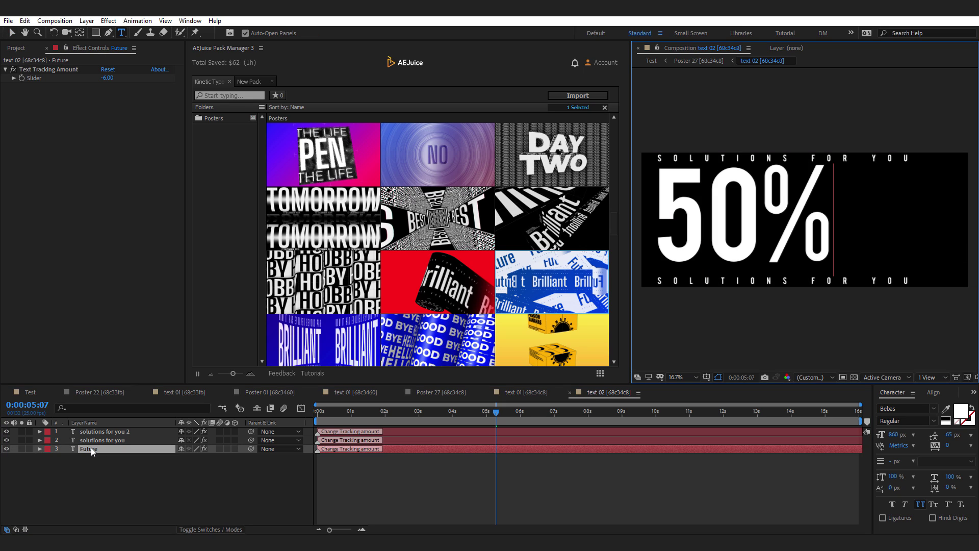
text(OFF)
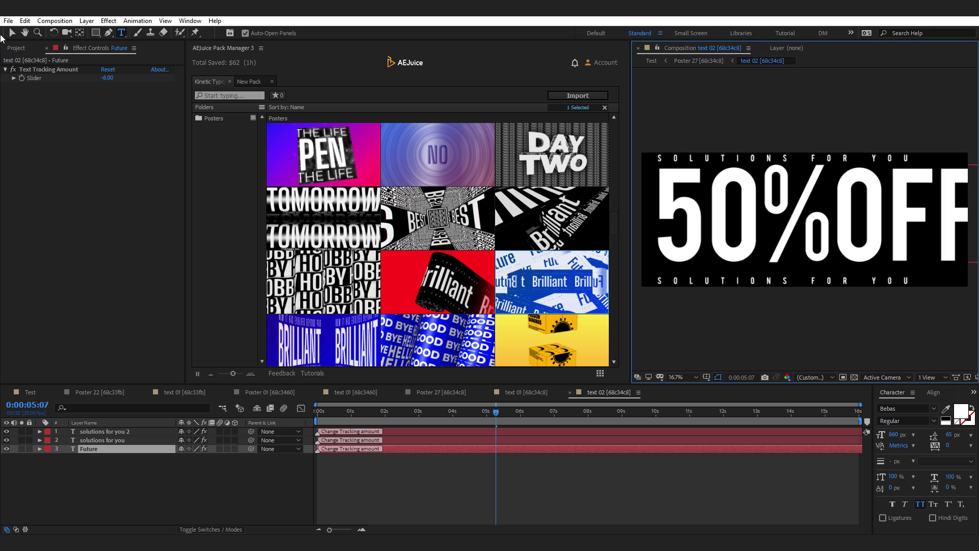
click(11, 32)
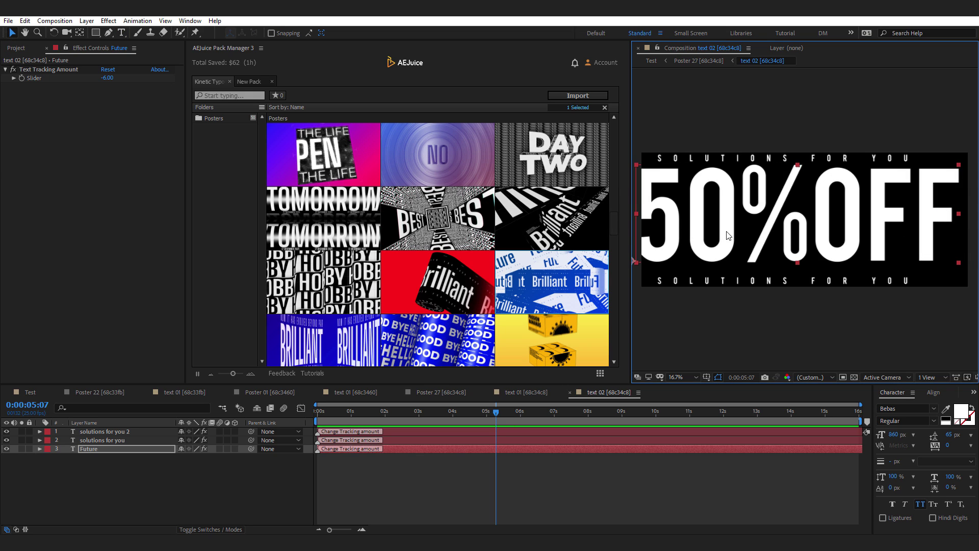
drag(728, 235, 736, 235)
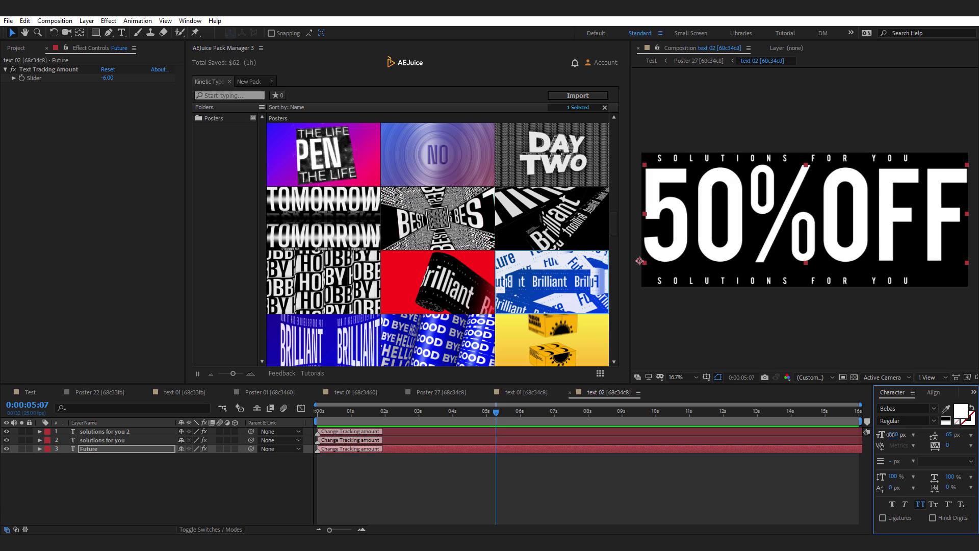
Shrink 50%OFF to 838 px, centre it horizontally, and return to the Test comp.
drag(891, 434, 881, 435)
click(834, 219)
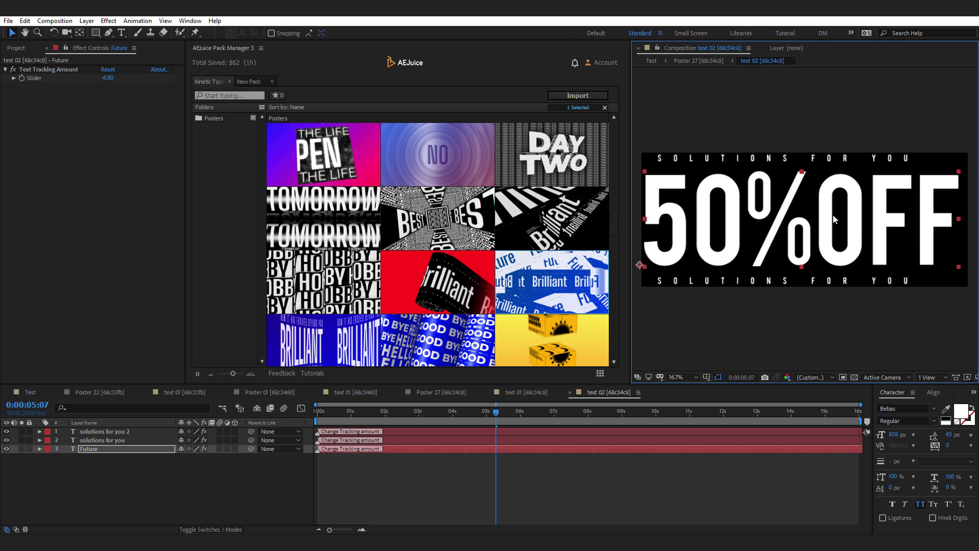
click(933, 392)
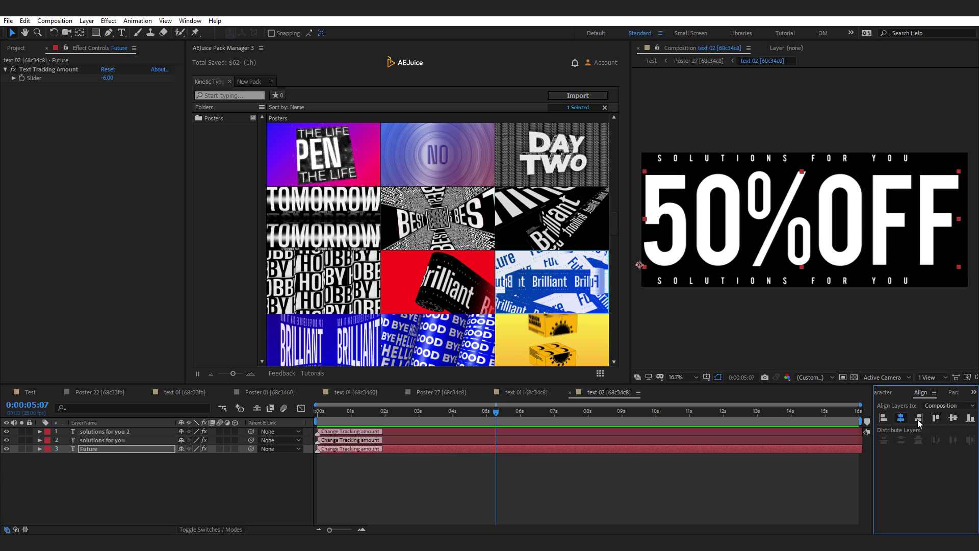
click(953, 418)
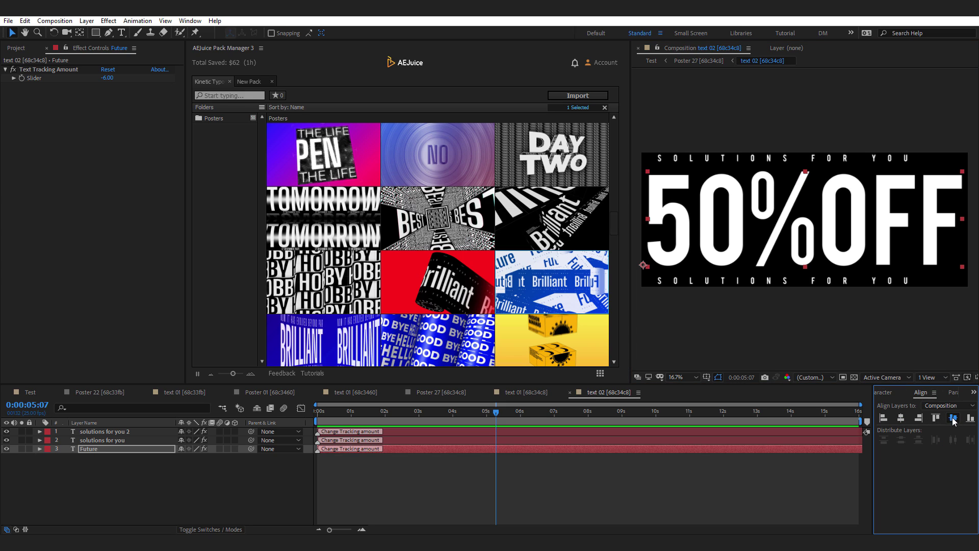
click(29, 392)
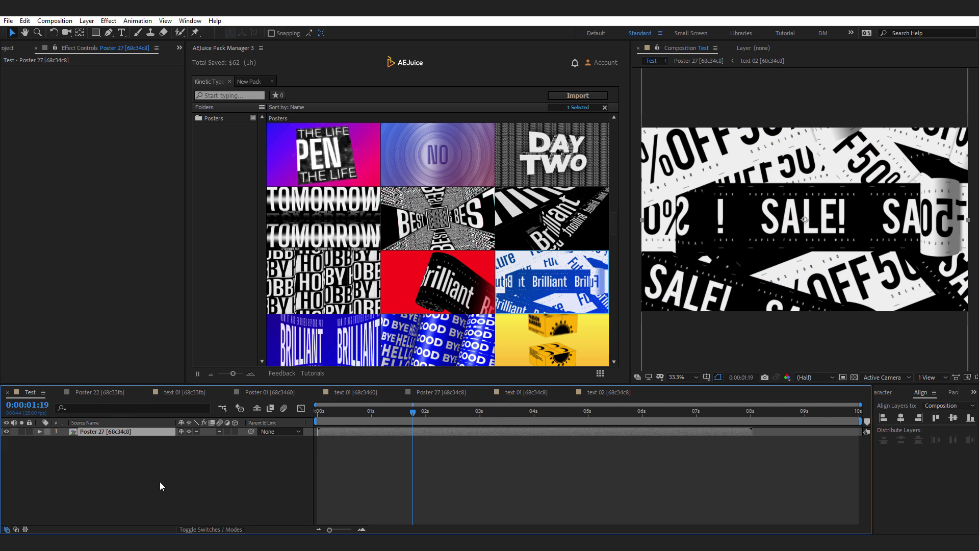
click(345, 412)
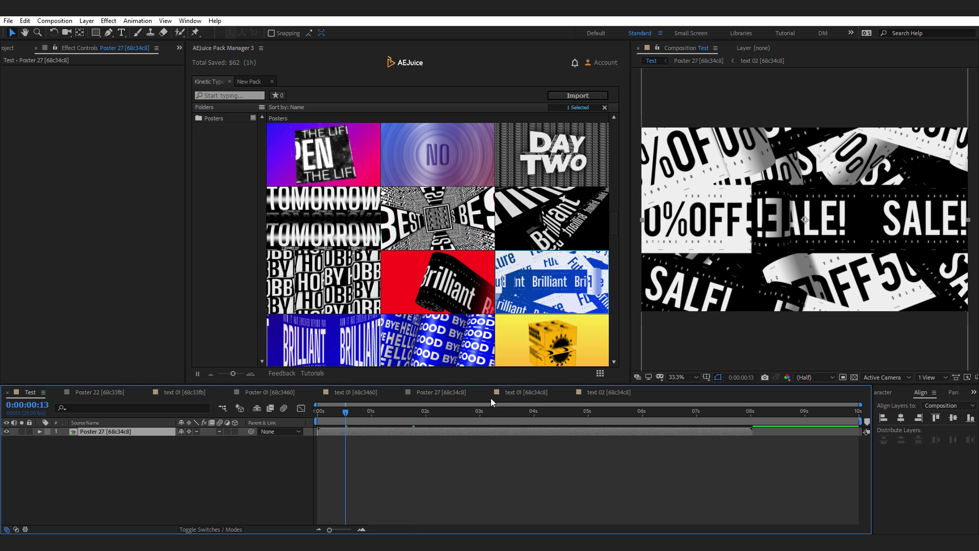
click(413, 409)
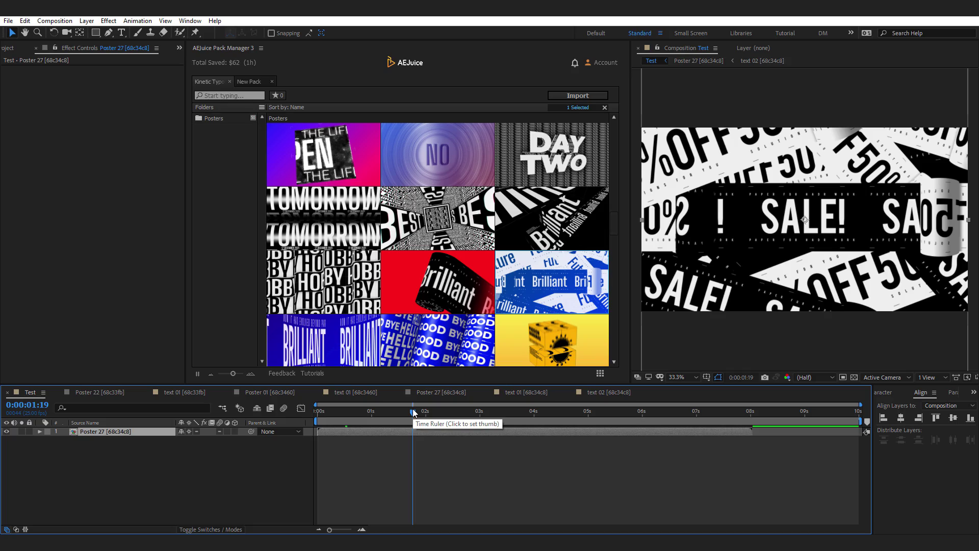
scroll(527, 245, down, 5)
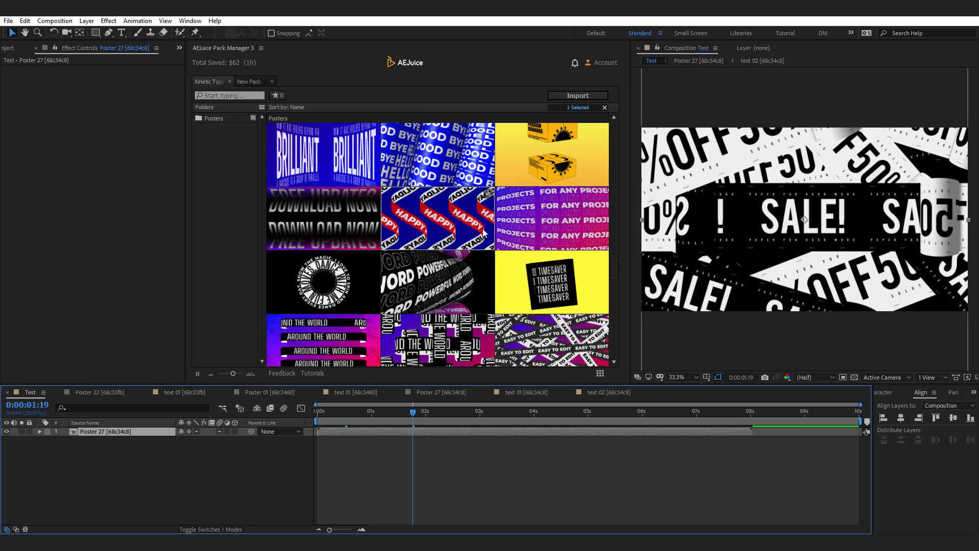
scroll(483, 232, down, 2)
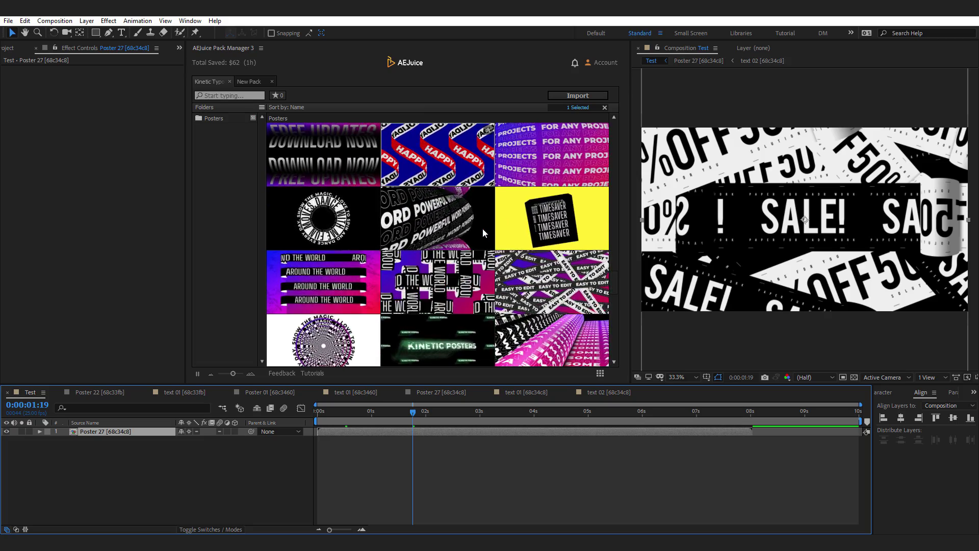
scroll(482, 228, down, 3)
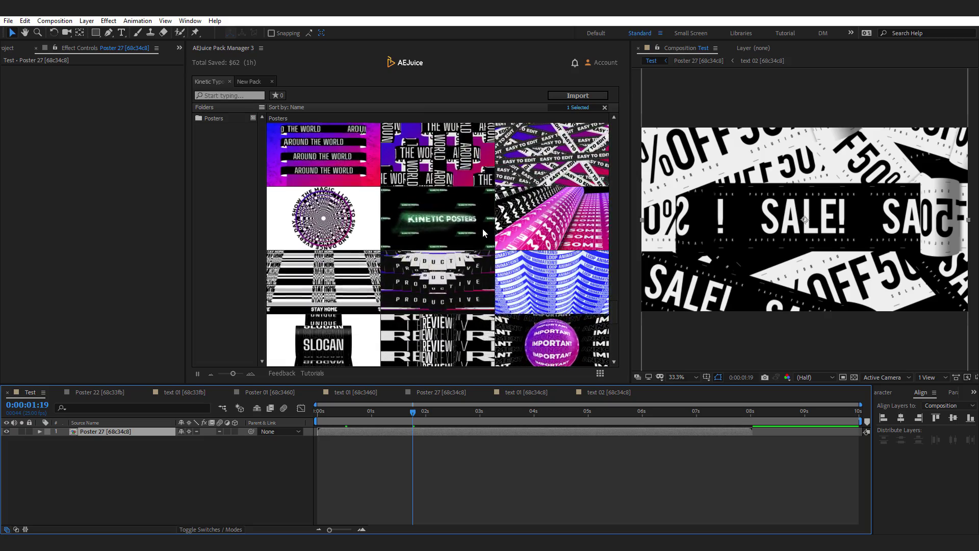
scroll(482, 229, down, 3)
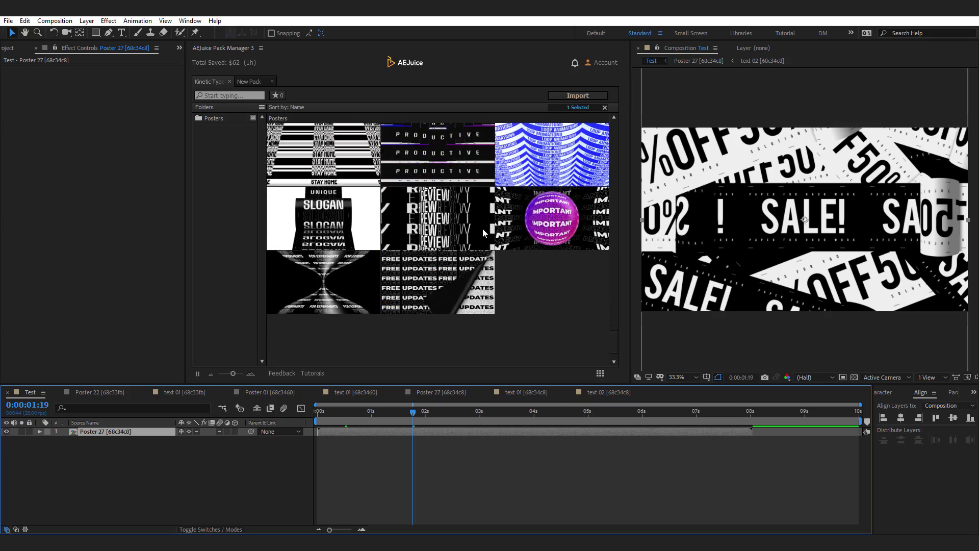